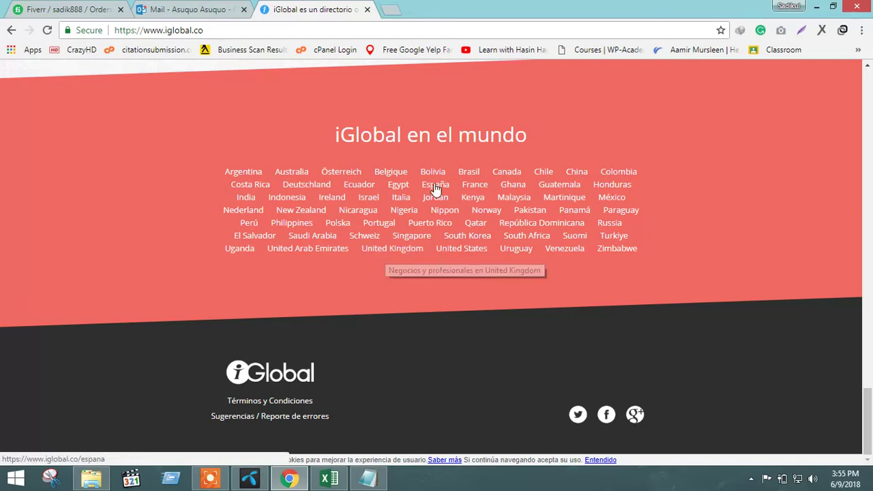
Open the United Kingdom directory's free business listing form and upload logo1.png as the business image.
click(374, 253)
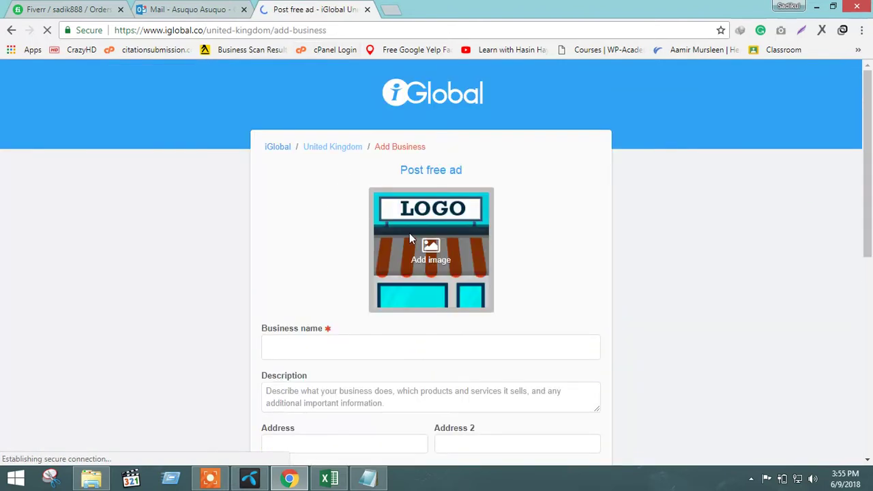
click(410, 236)
click(307, 118)
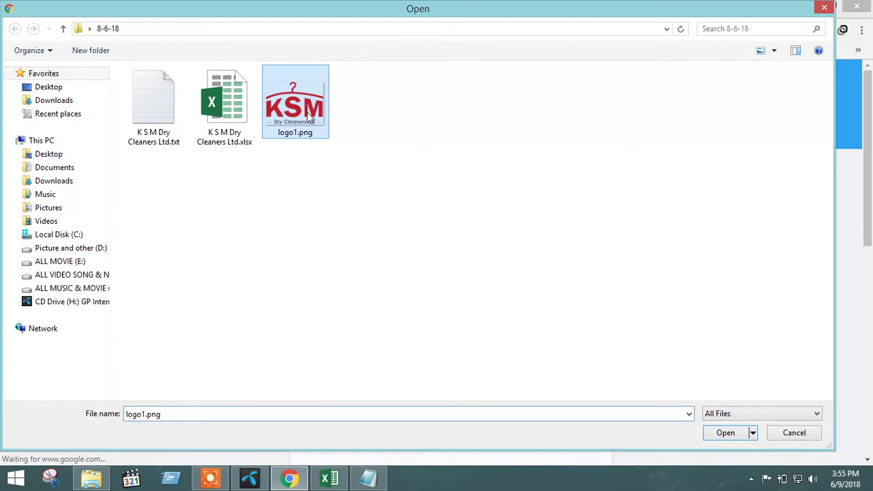
double_click(307, 117)
Fill in the business name K S M Dry Cleaners Ltd and the contact details from the saved autofill entry.
click(319, 328)
click(320, 339)
scroll(334, 446, down, 2)
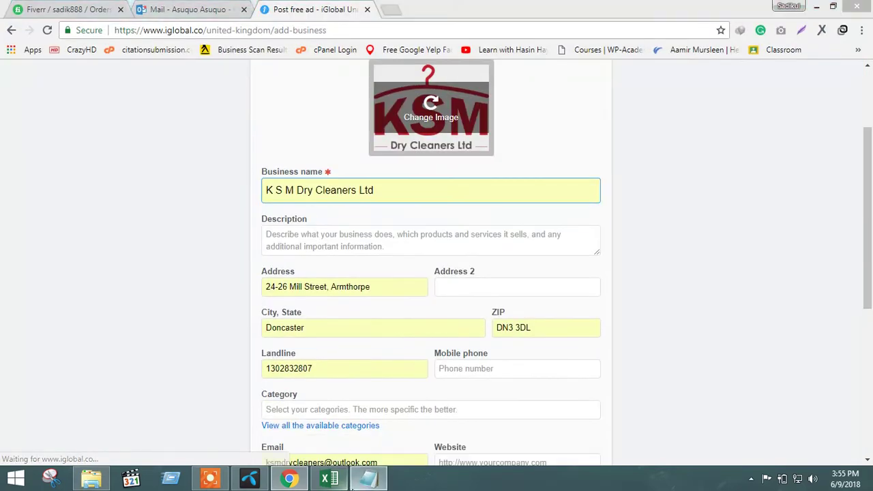
Copy the three-paragraph description from the Notepad notes into the listing's Description and choose Doncaster, England as the city.
click(354, 480)
scroll(616, 273, down, 5)
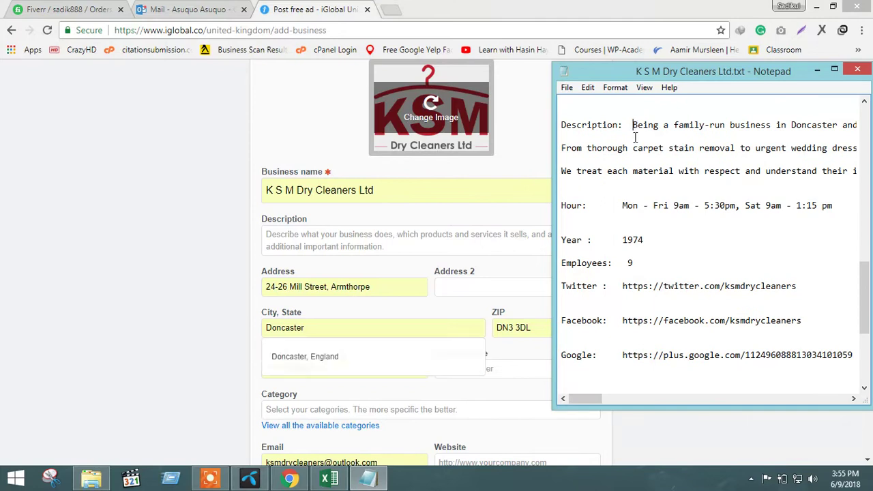
drag(633, 130, 635, 183)
click(341, 349)
click(343, 351)
click(376, 235)
key(ctrl+v)
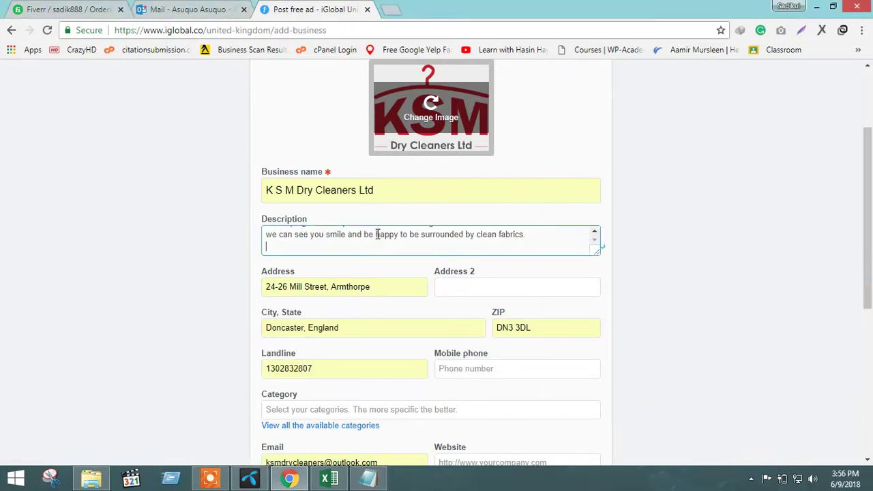
Add a leading 0 to the landline phone number.
scroll(401, 244, down, 2)
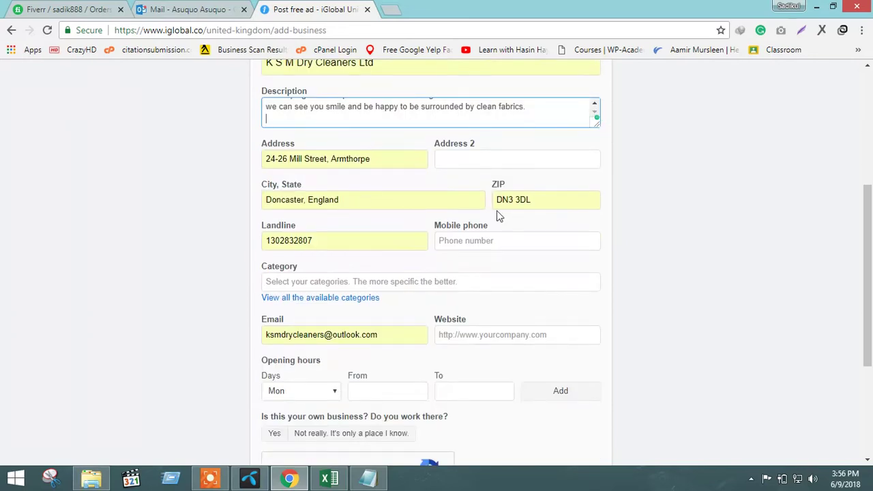
click(267, 240)
text(0)
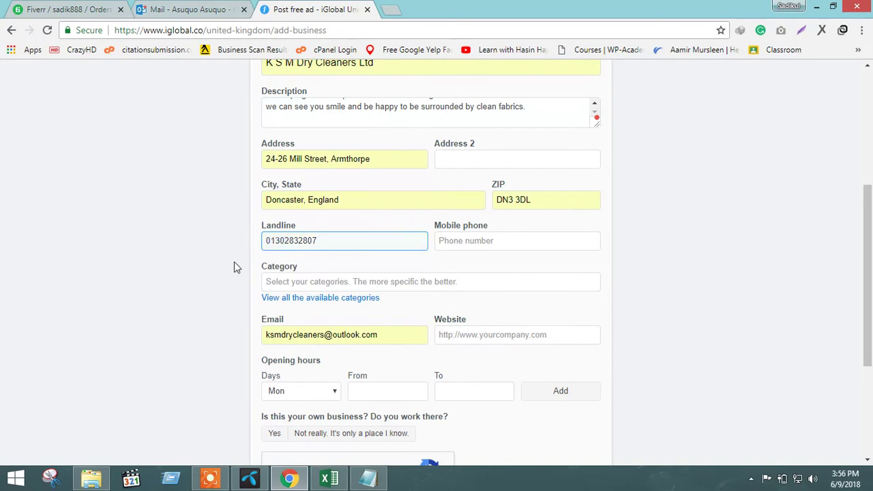
Check the category in the Notepad notes, search for Dry and choose Local Services, Dry Cleaning & Laundry.
click(377, 479)
scroll(678, 225, up, 3)
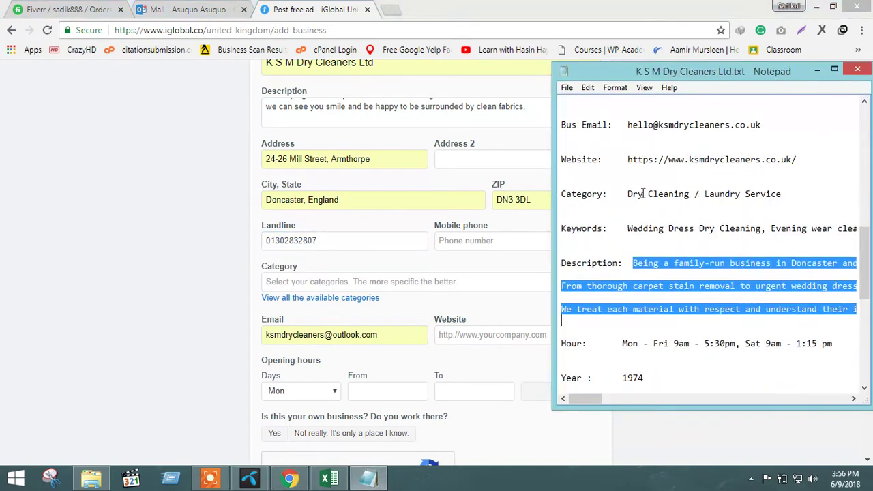
drag(625, 194, 637, 196)
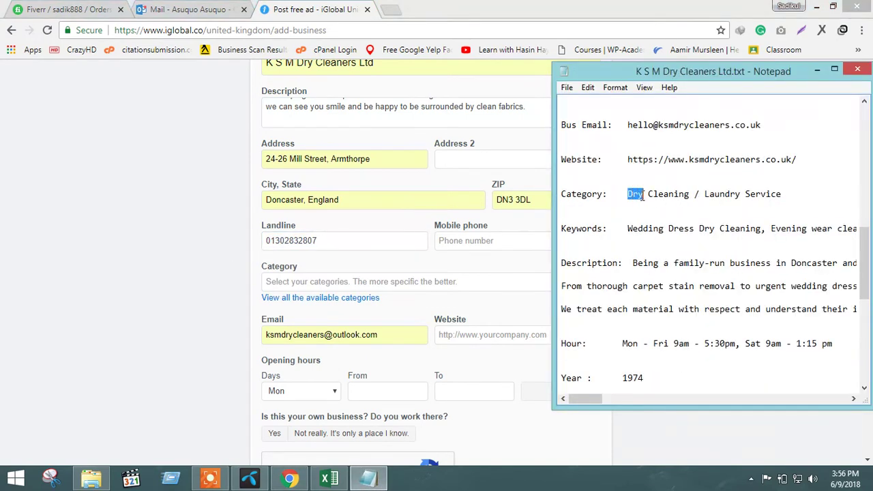
click(323, 281)
text(Dry)
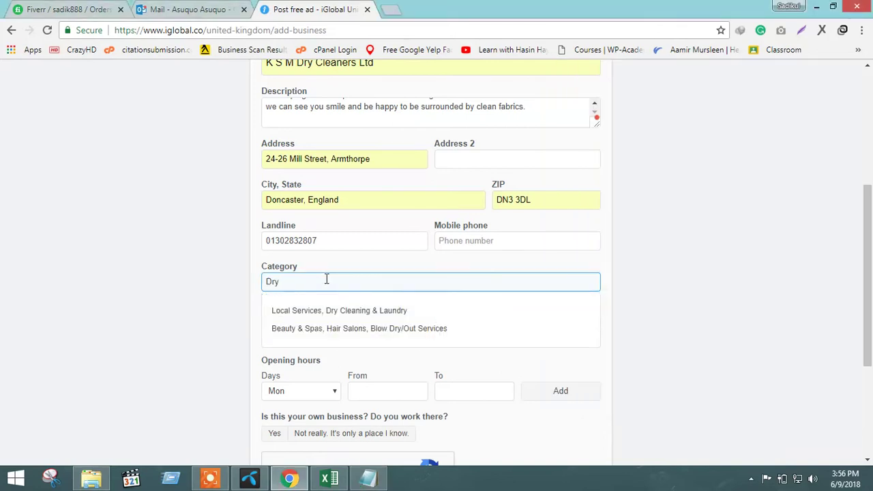
click(402, 311)
Replace the listing's email with the business email copied from the Notepad notes.
scroll(386, 342, down, 3)
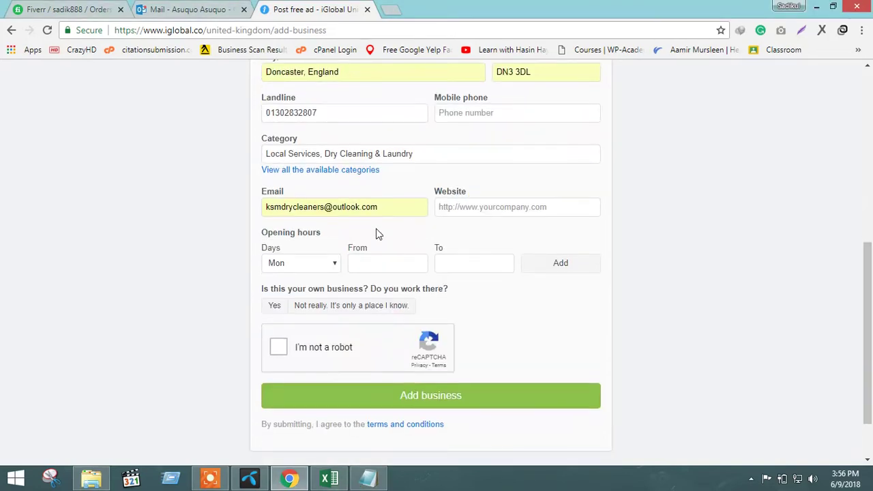
click(367, 477)
scroll(713, 179, up, 1)
double_click(677, 159)
key(ctrl+c)
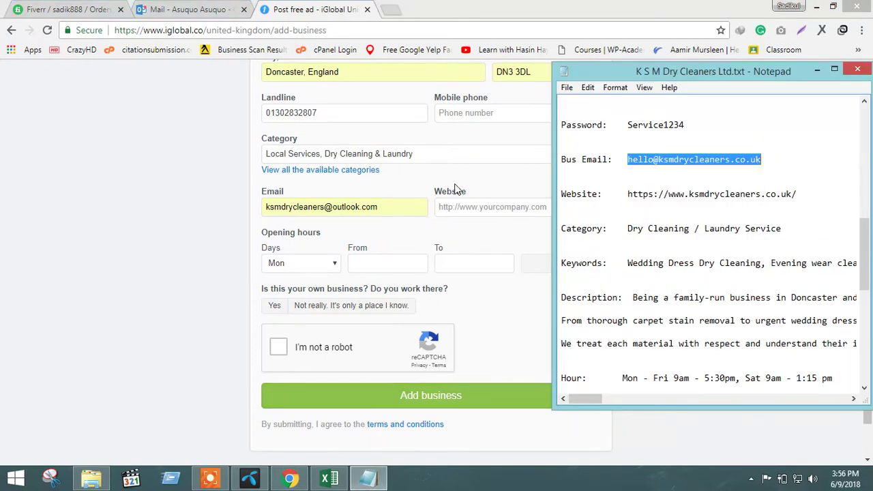
triple_click(394, 199)
key(ctrl+v)
key(alt+Tab)
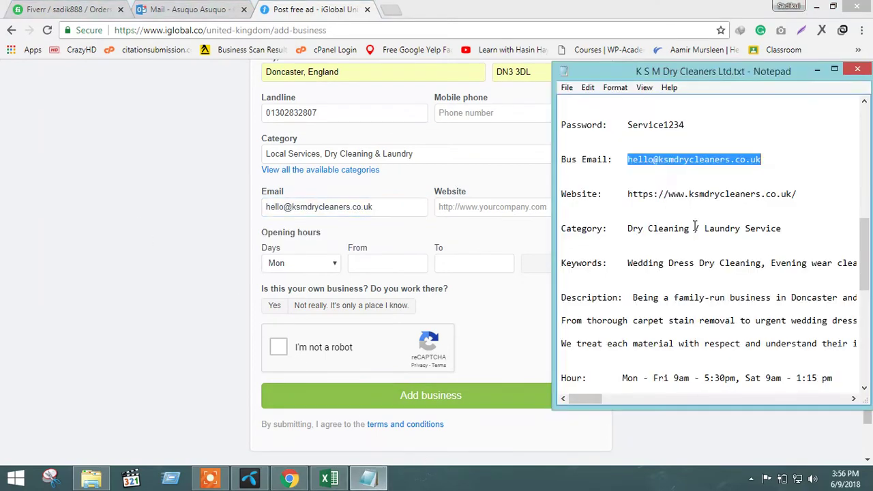
click(664, 194)
double_click(664, 194)
key(ctrl+c)
click(462, 212)
key(ctrl+v)
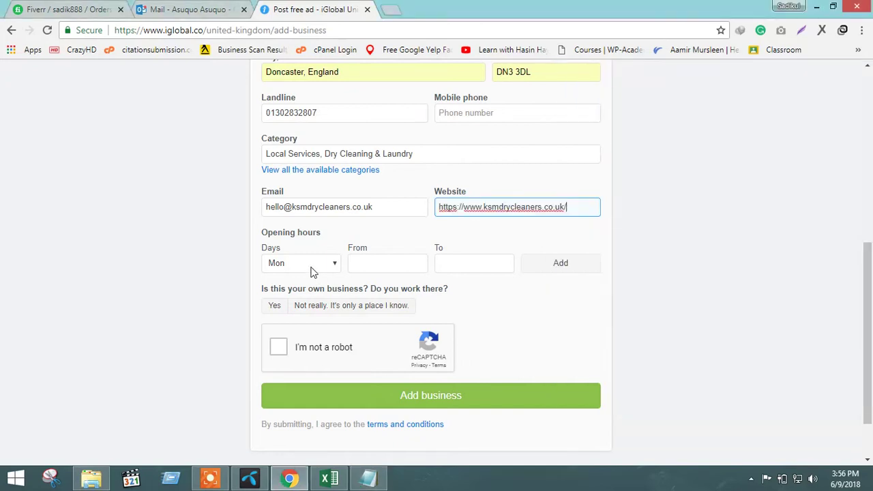
Add Mon-Fri opening hours from 09:00 AM to 05:30 PM.
click(308, 268)
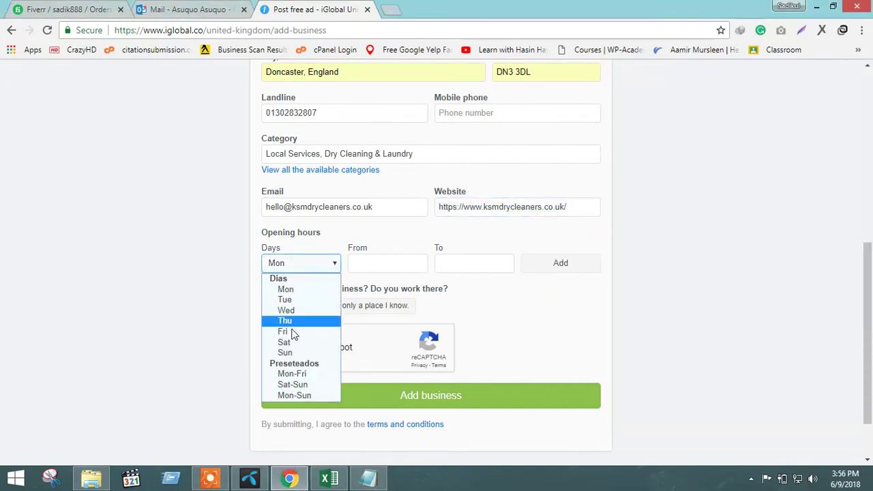
click(294, 373)
click(399, 262)
scroll(392, 325, down, 4)
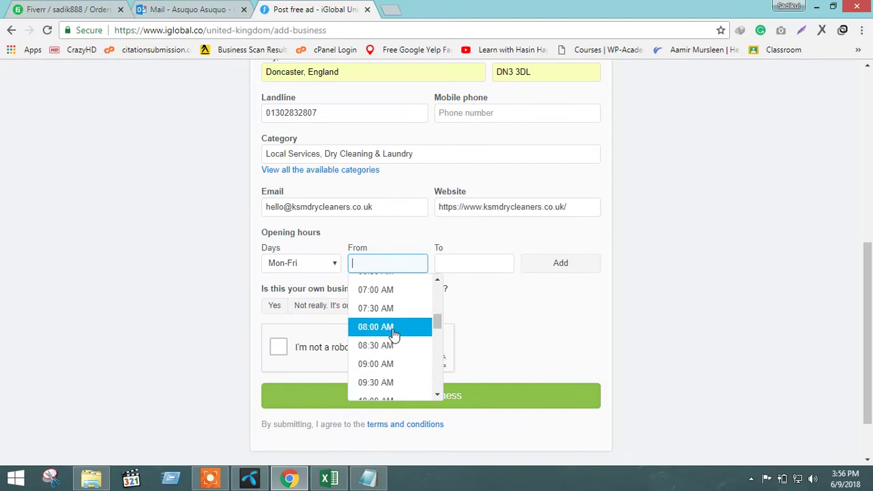
click(379, 366)
click(462, 266)
scroll(462, 321, down, 8)
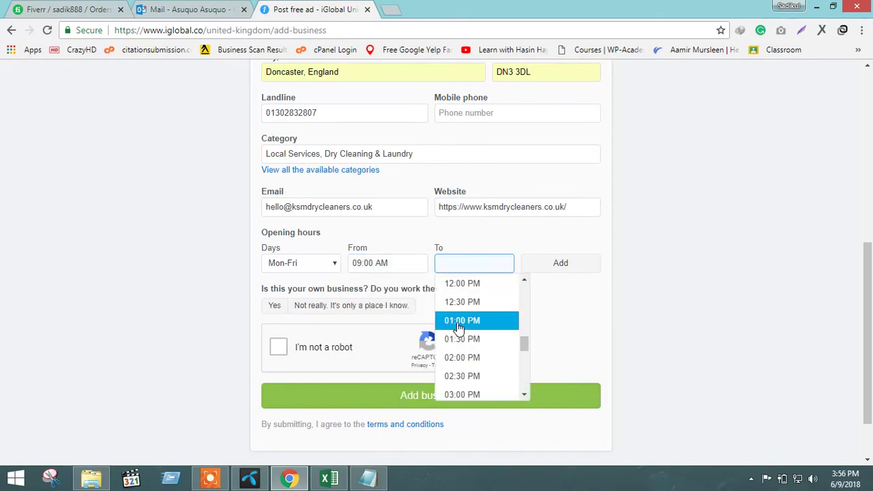
scroll(462, 330, down, 1)
click(471, 359)
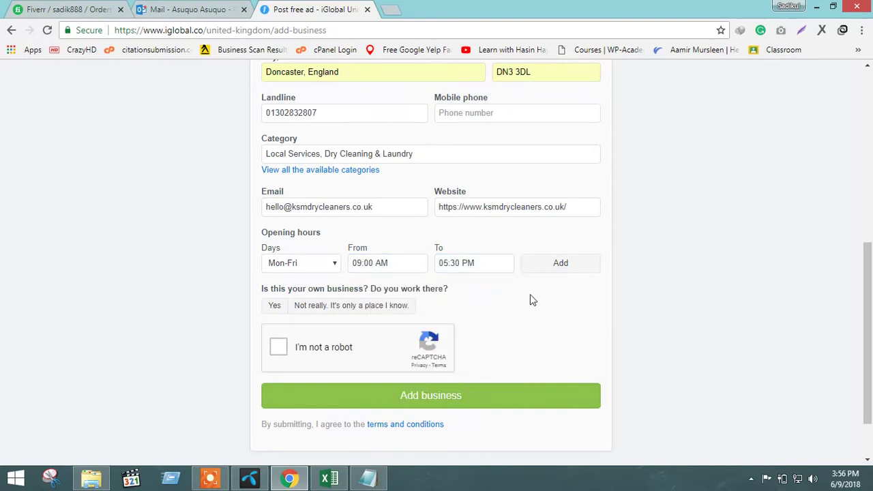
click(560, 266)
Add Saturday opening hours from 09:00 AM to 01:30 PM.
click(286, 337)
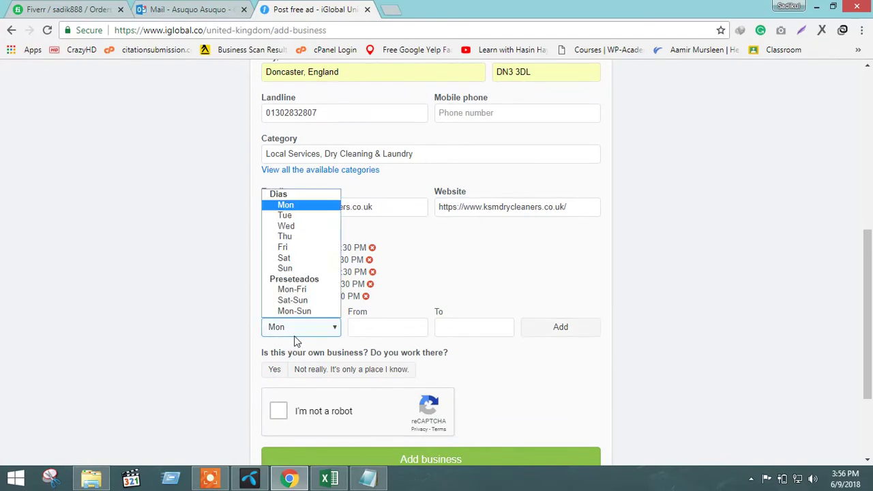
click(303, 255)
click(384, 330)
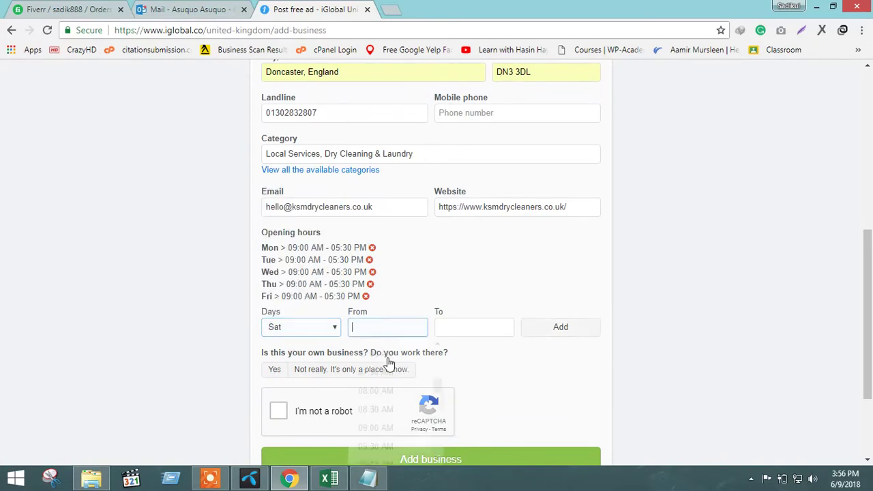
click(385, 429)
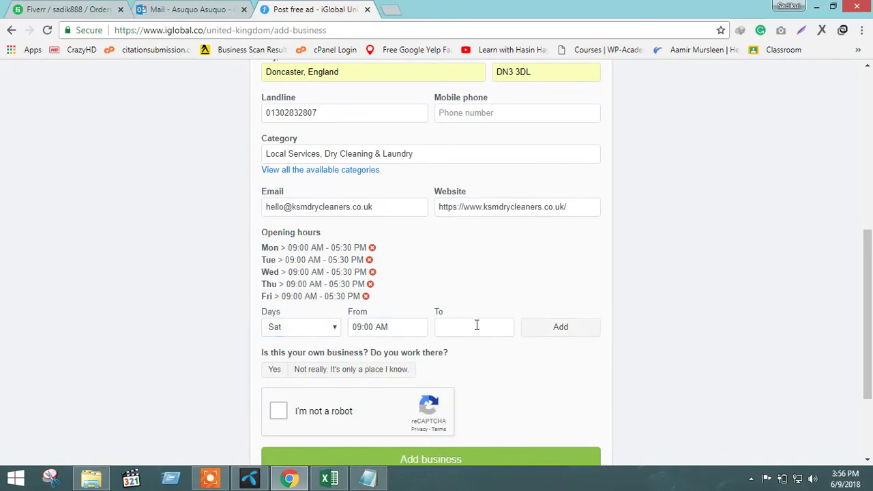
click(476, 326)
scroll(478, 385, up, 2)
scroll(477, 385, up, 2)
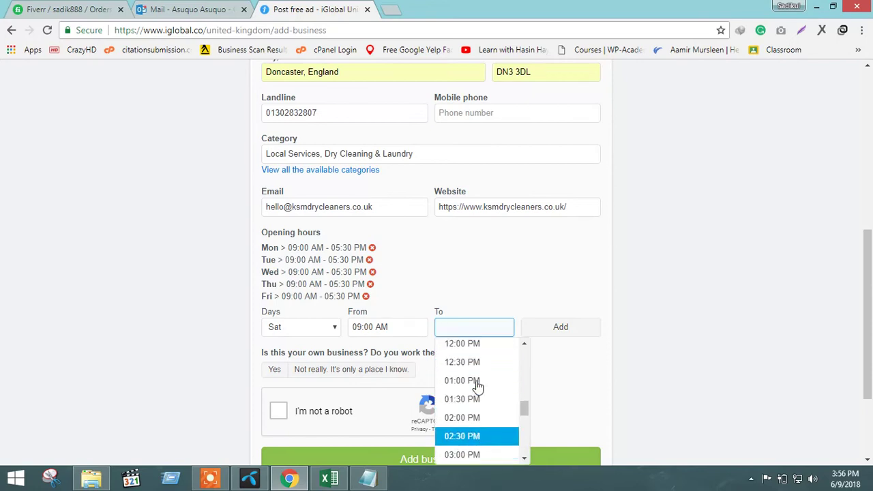
click(476, 406)
click(556, 335)
Answer Yes to the business ownership question and start the reCAPTCHA check.
click(274, 381)
scroll(294, 352, down, 2)
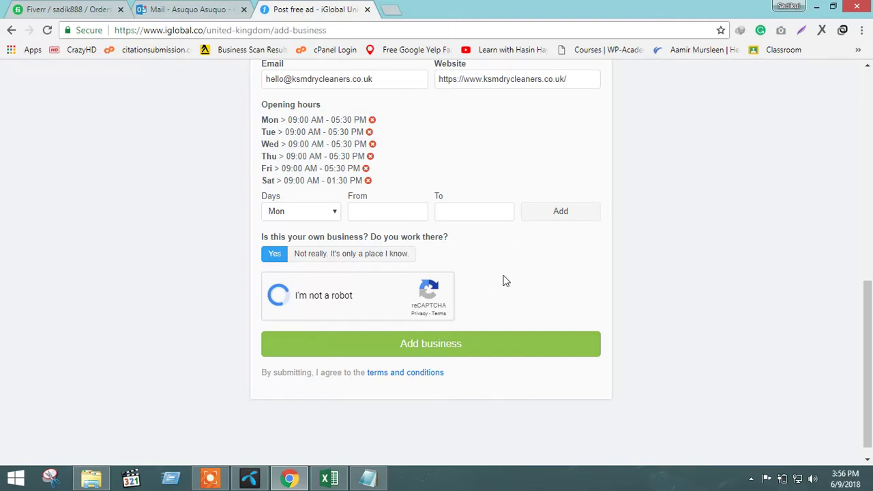
scroll(505, 281, down, 1)
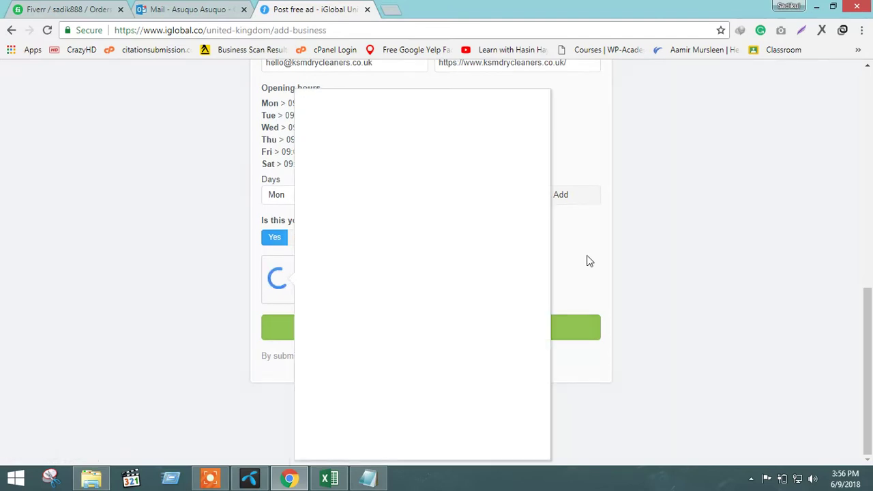
Select the four squares containing the large street signs in the reCAPTCHA image and continue.
click(403, 253)
click(442, 264)
click(511, 266)
click(515, 201)
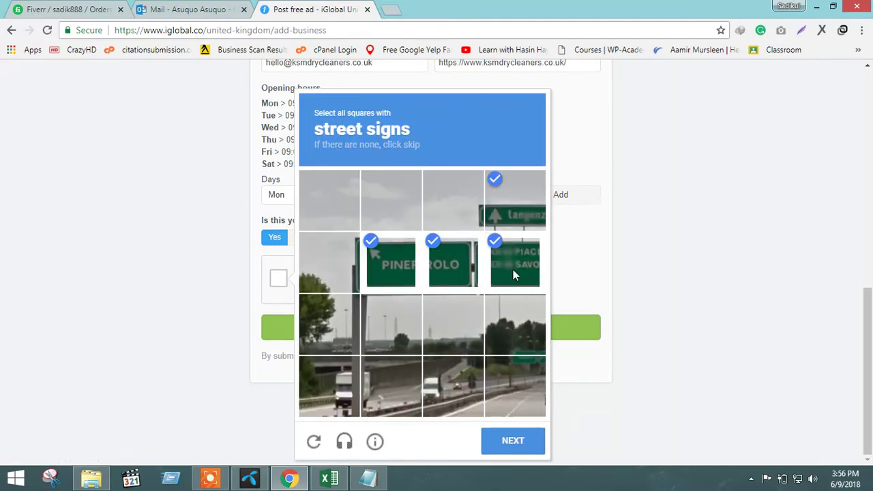
click(501, 439)
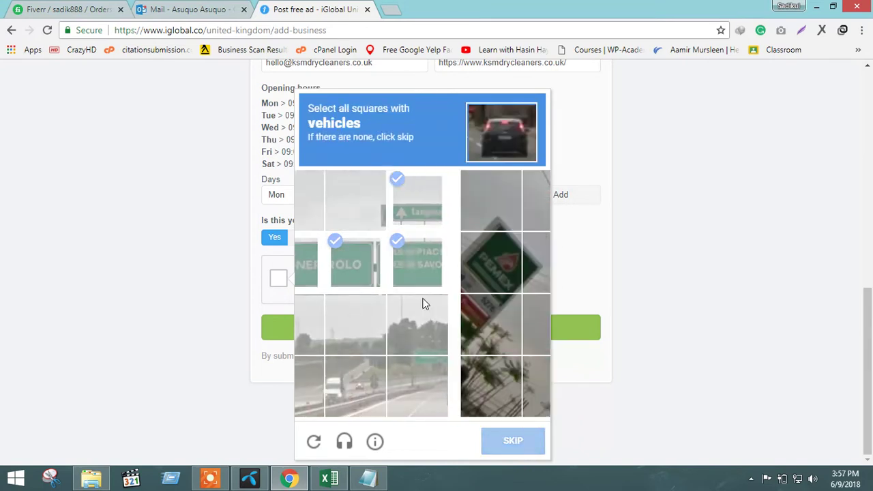
Select the three squares covering the Pemex sign in the vehicles challenge and submit it for verification.
click(347, 281)
click(316, 311)
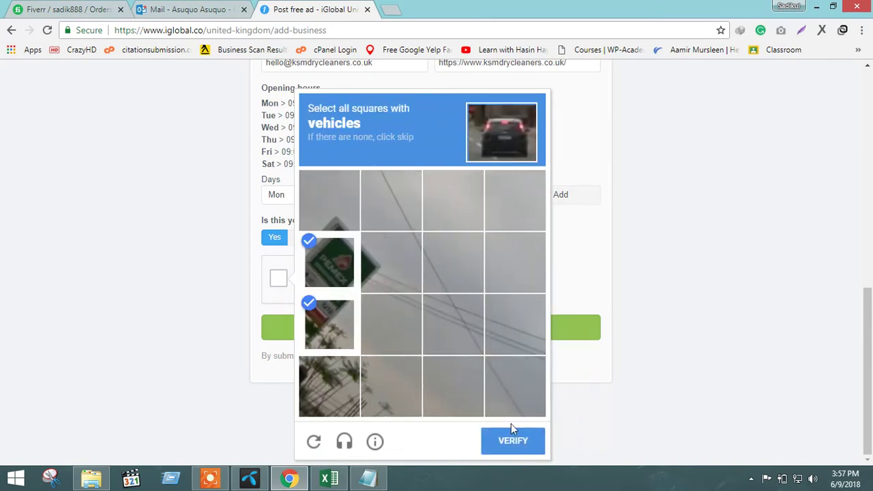
click(378, 279)
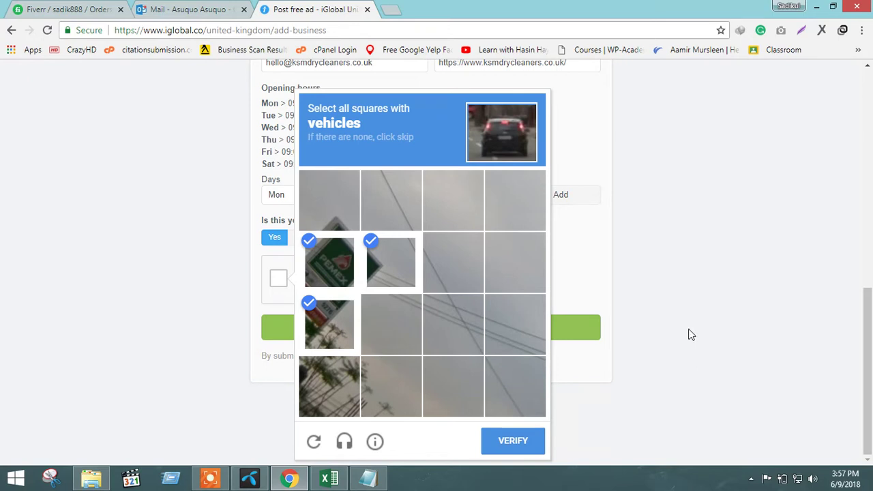
scroll(689, 335, up, 6)
scroll(688, 334, down, 6)
click(510, 442)
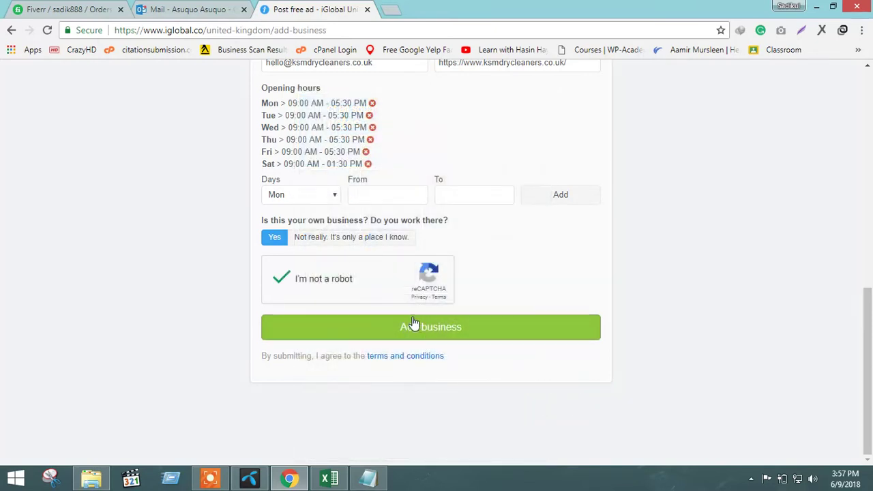
Review the completed listing details and submit the business.
scroll(463, 307, up, 5)
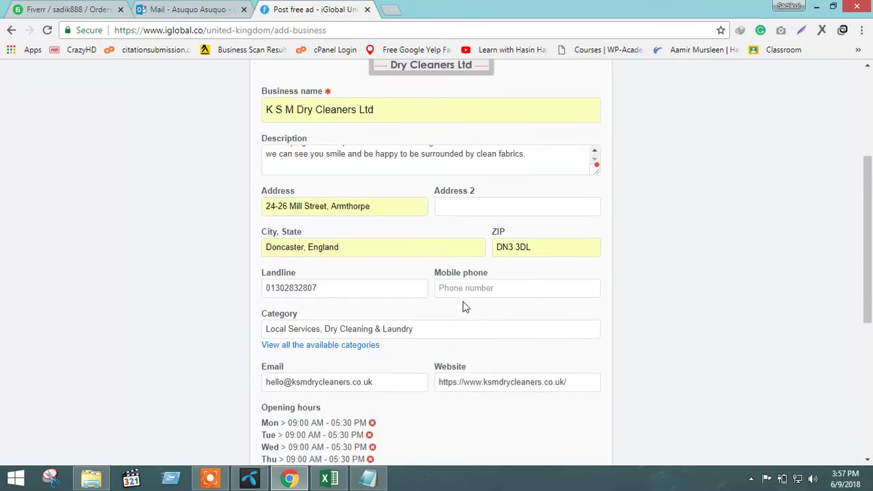
scroll(463, 307, down, 5)
click(446, 327)
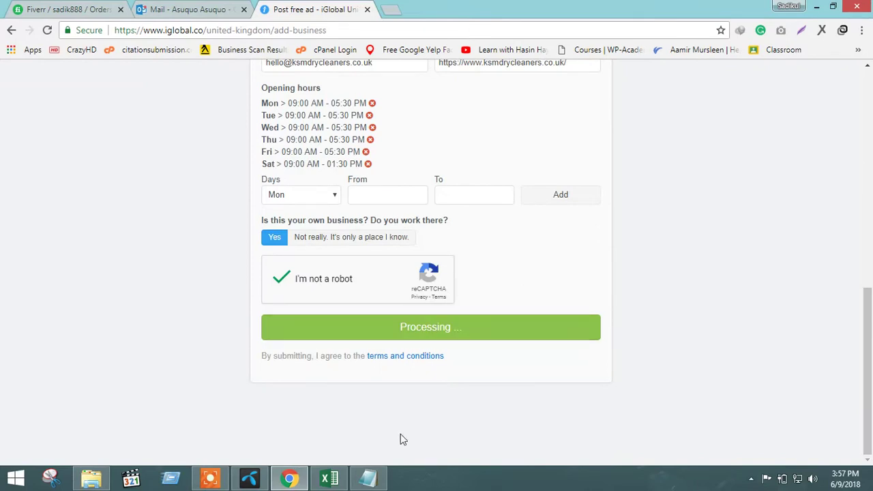
Select the registration email in the Notepad notes for use in the user account.
click(380, 482)
scroll(675, 225, up, 1)
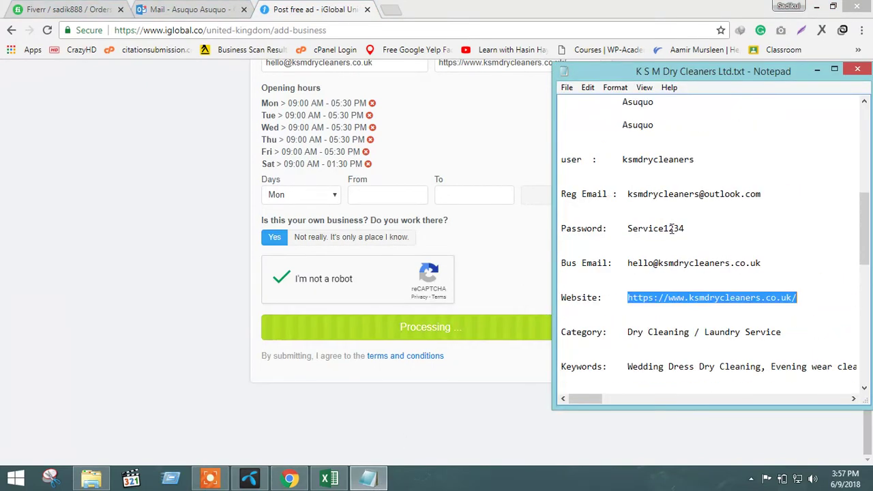
double_click(678, 194)
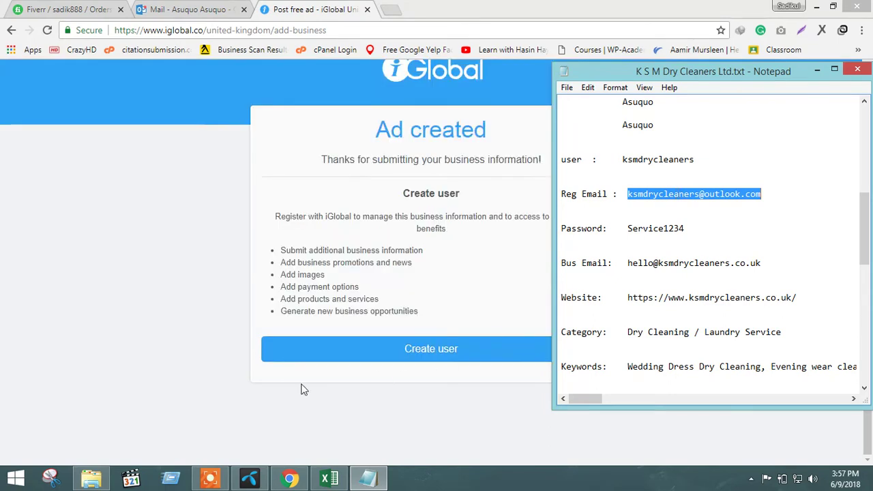
Start creating a user for the new listing and fill in the full name, email and confirm email with the saved autofill details.
click(441, 349)
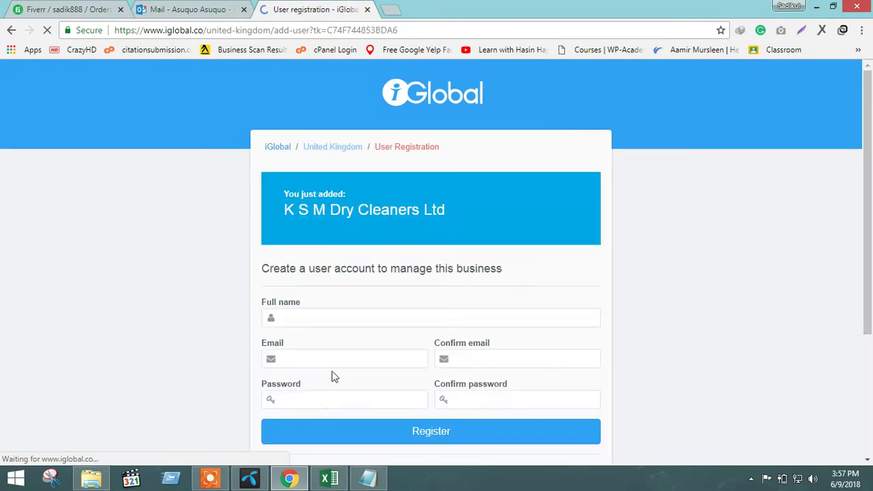
click(335, 359)
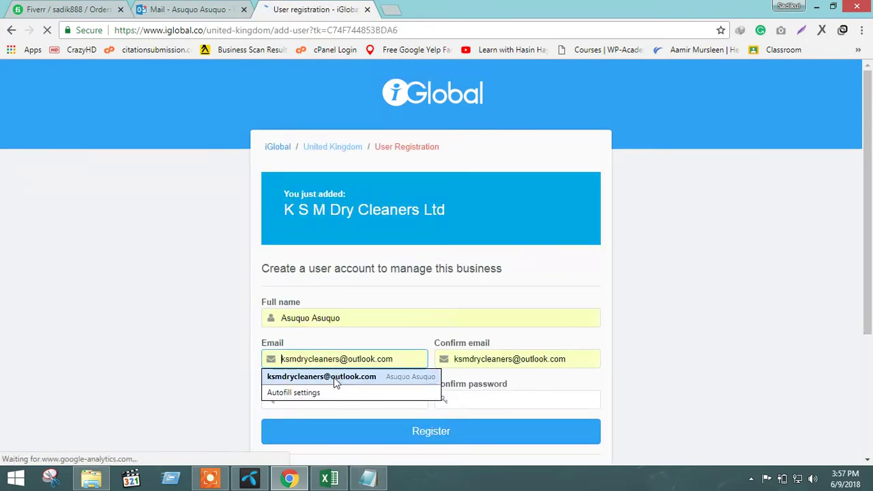
click(335, 379)
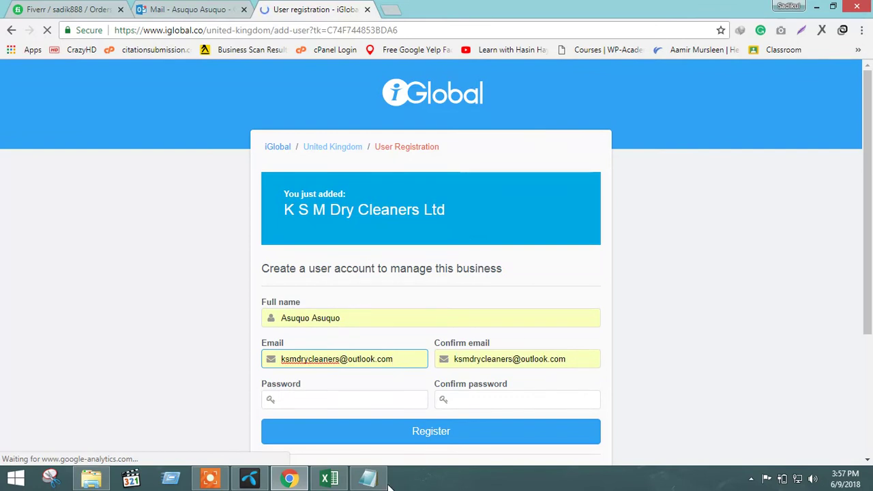
Copy the account password from the Notepad notes into the Password and Confirm password fields and register the user.
click(368, 477)
double_click(659, 229)
key(ctrl+c)
click(335, 399)
key(ctrl+v)
click(485, 400)
key(ctrl+v)
click(438, 432)
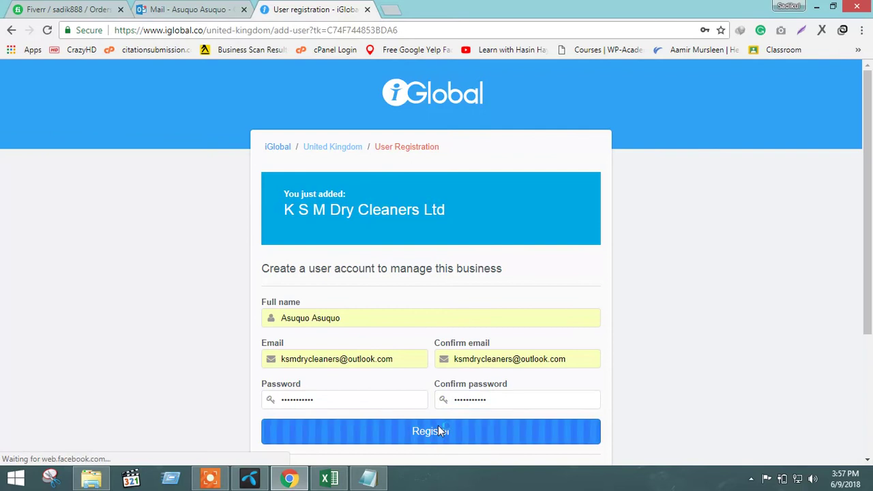
Switch to the Outlook mailbox and open the Welcome to iGlobal email among the inbox's Other messages.
drag(414, 185, 588, 202)
click(191, 9)
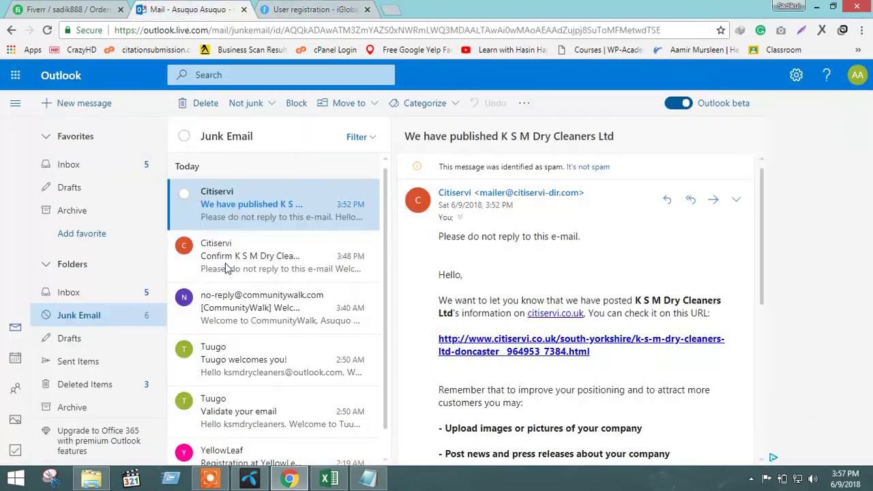
click(111, 291)
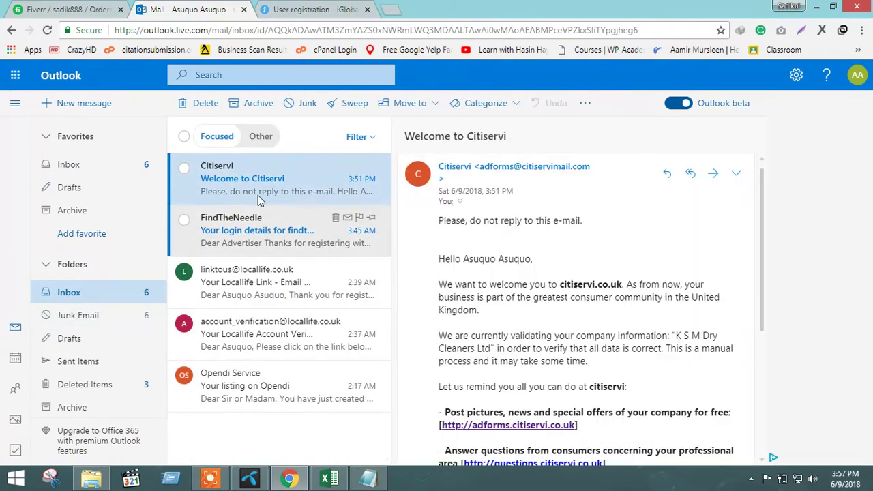
click(266, 225)
click(266, 138)
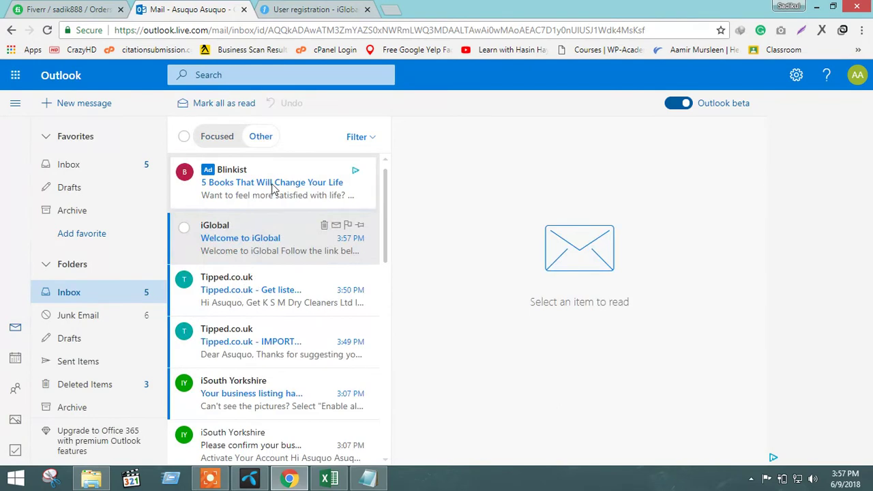
click(338, 184)
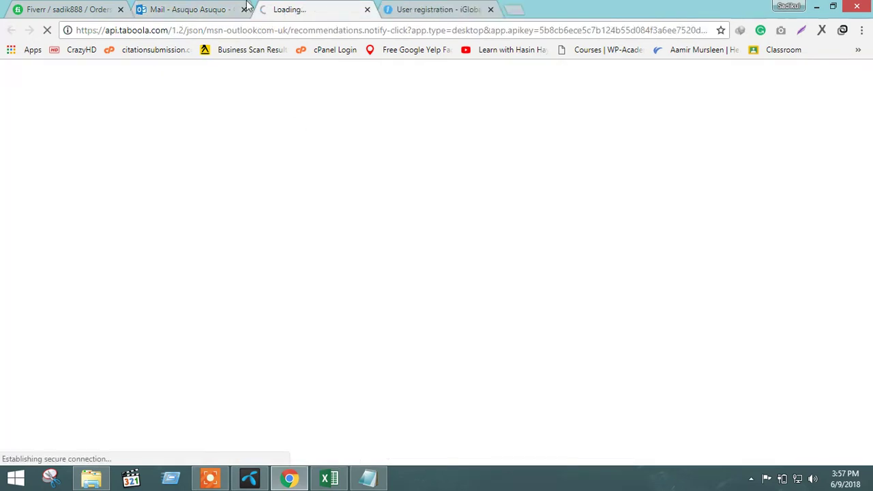
click(367, 11)
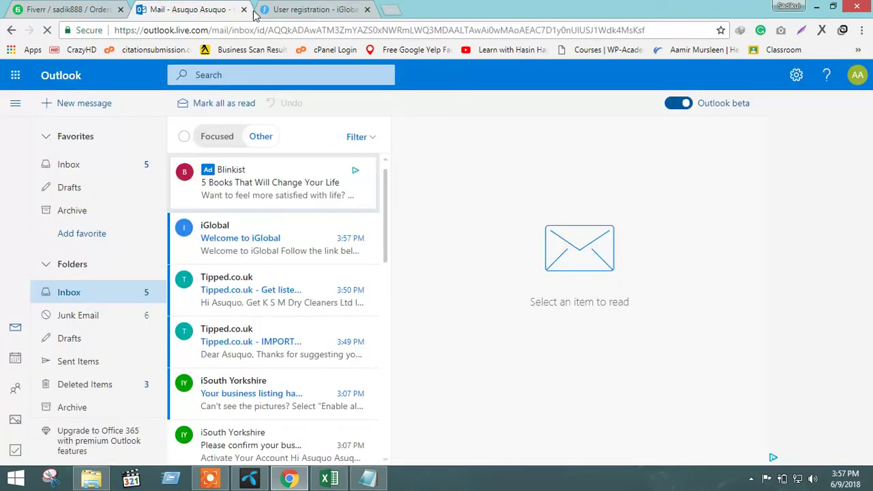
click(247, 245)
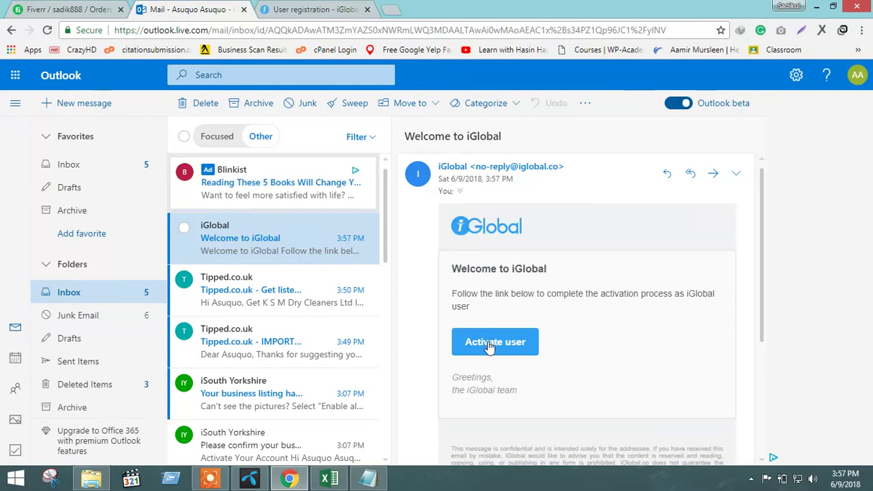
Activate the iGlobal user from the email, close the old registration page and decline the promoted listings offer.
click(486, 344)
click(490, 10)
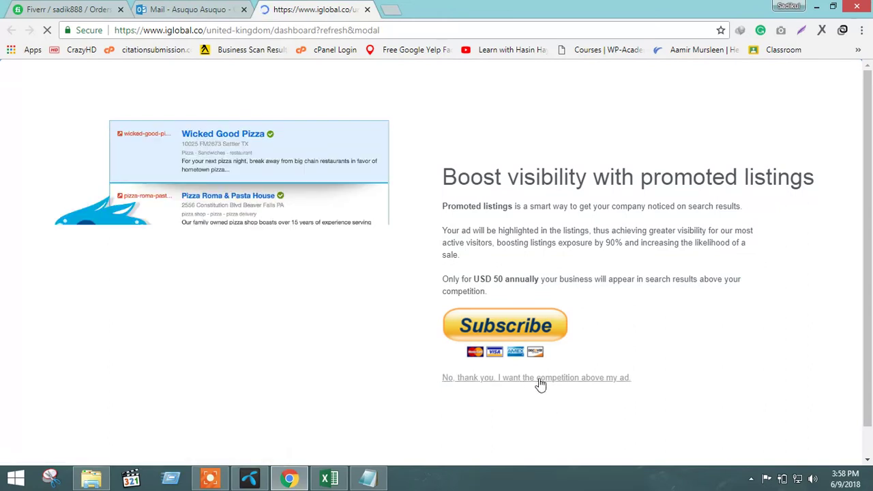
click(585, 377)
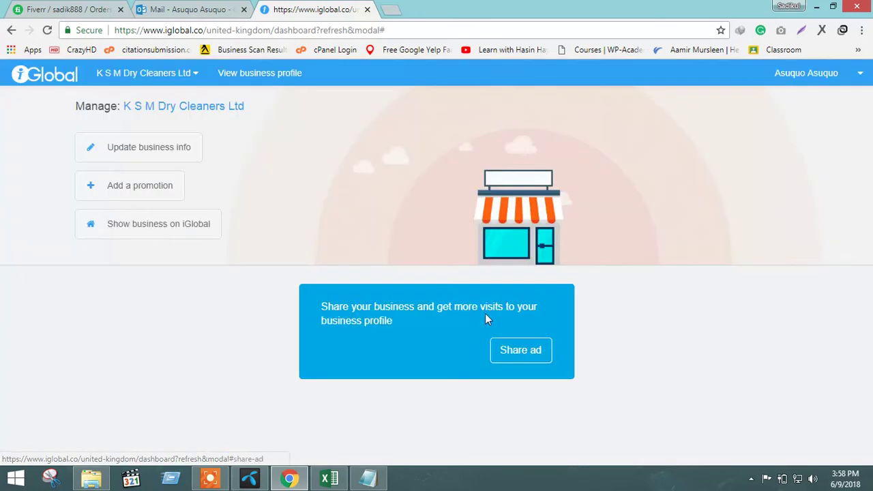
click(258, 74)
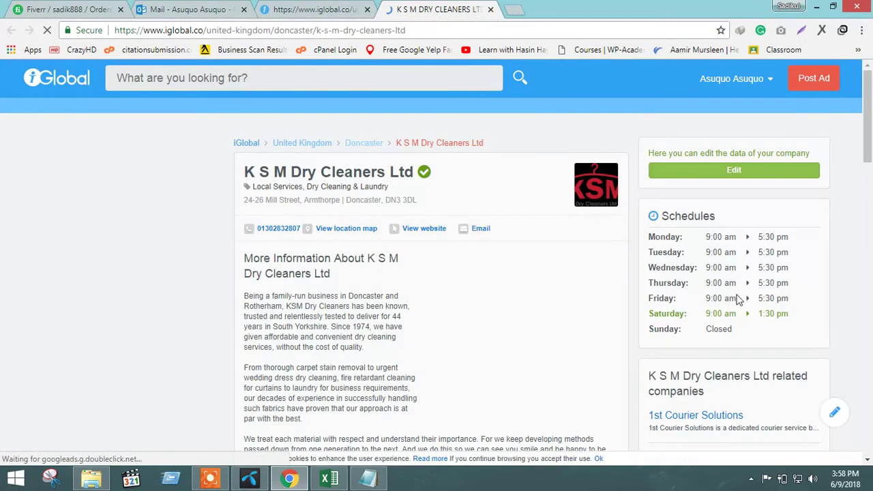
scroll(374, 298, down, 6)
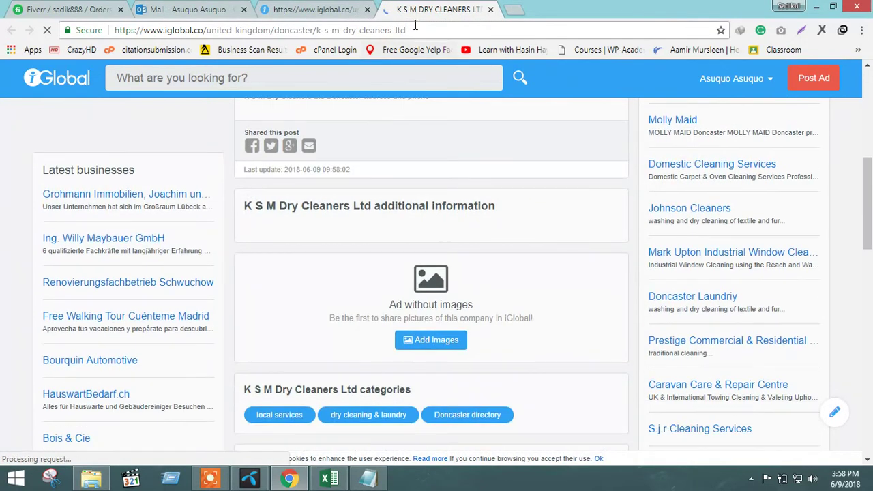
click(415, 27)
key(alt+Tab)
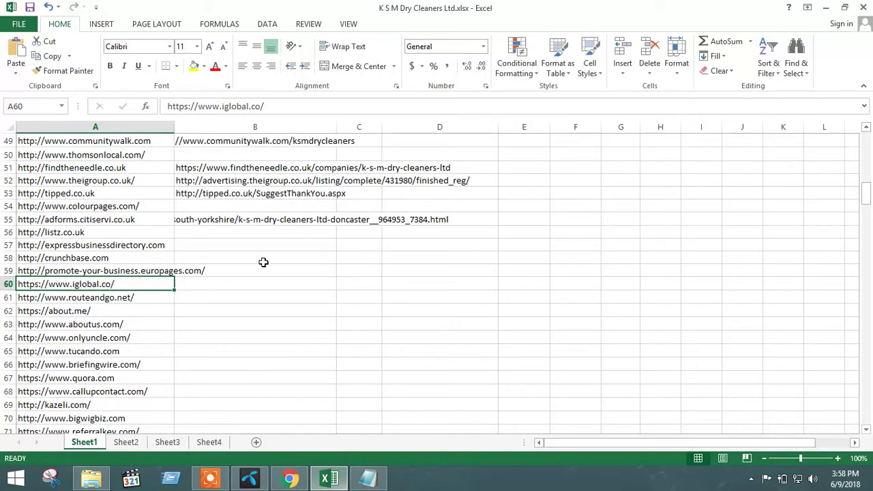
click(201, 289)
key(ctrl+v)
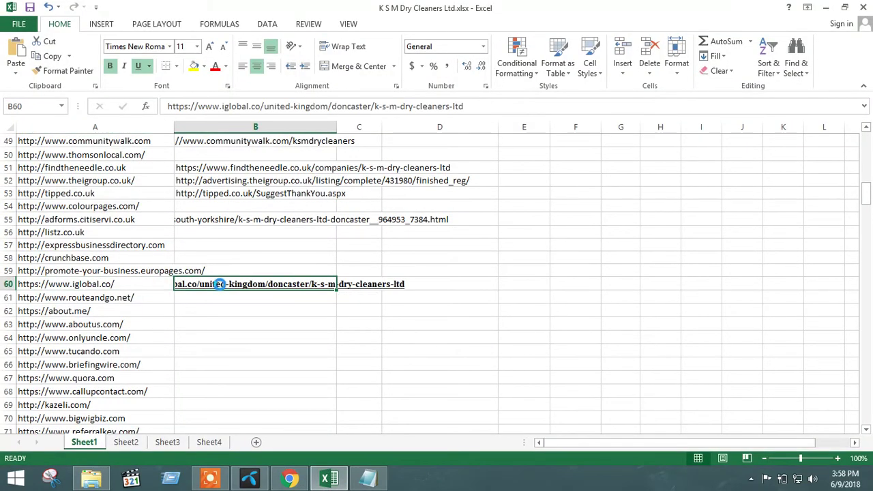
Return to the iGlobal dashboard, open the business info for updating and set Year established to 1974 from the Notepad notes.
key(alt+Tab)
key(ctrl+shift+Tab)
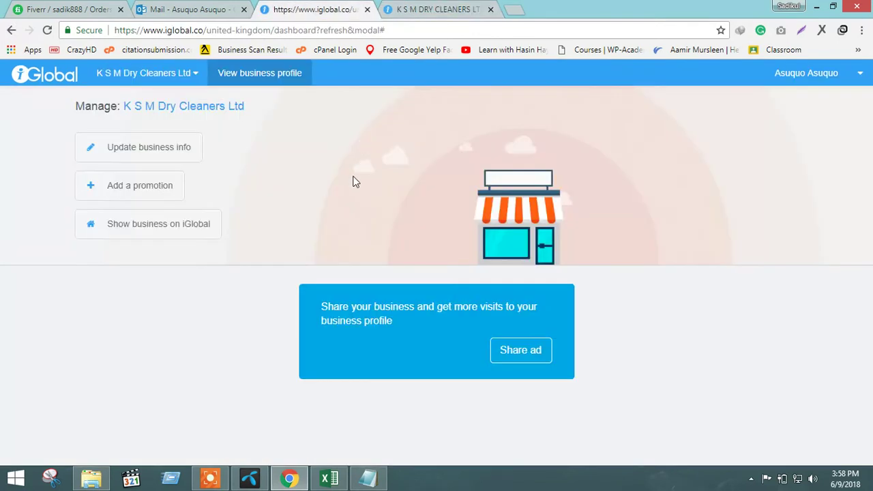
click(141, 150)
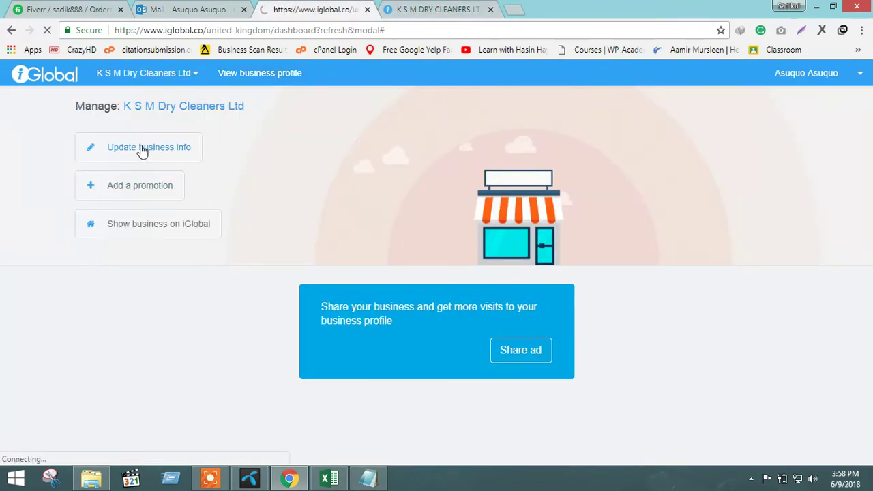
click(369, 477)
scroll(593, 341, down, 5)
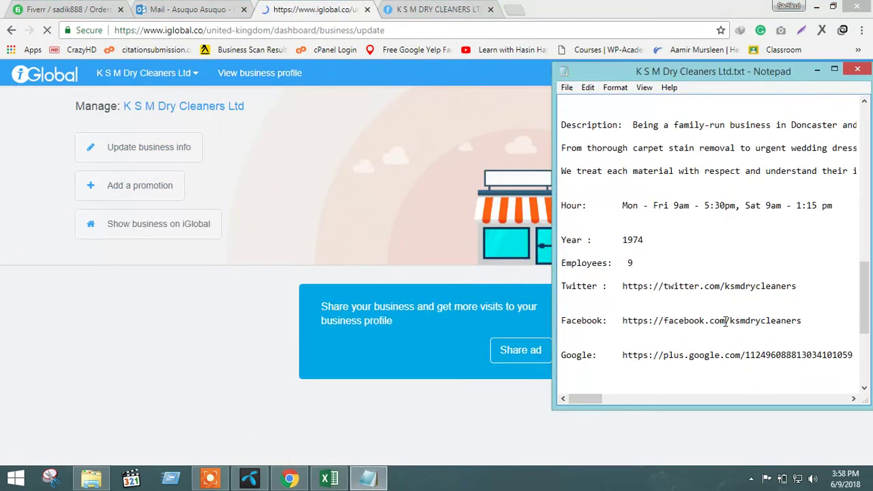
double_click(638, 238)
click(515, 139)
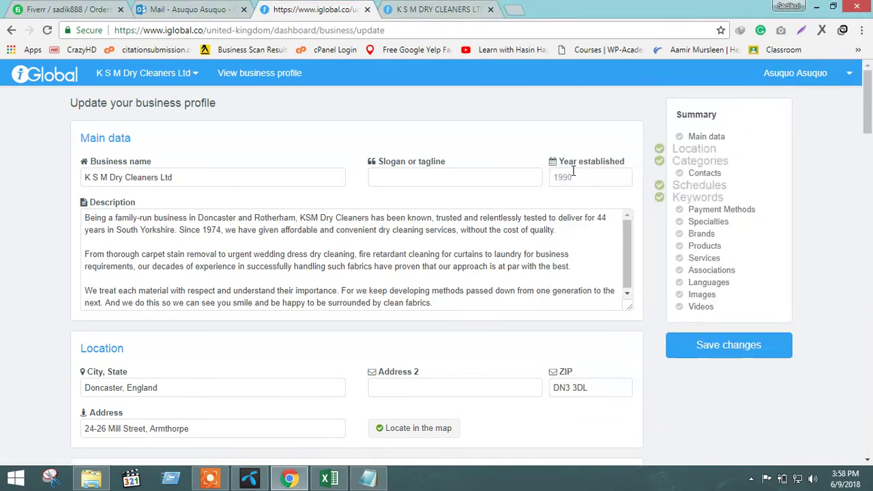
click(581, 177)
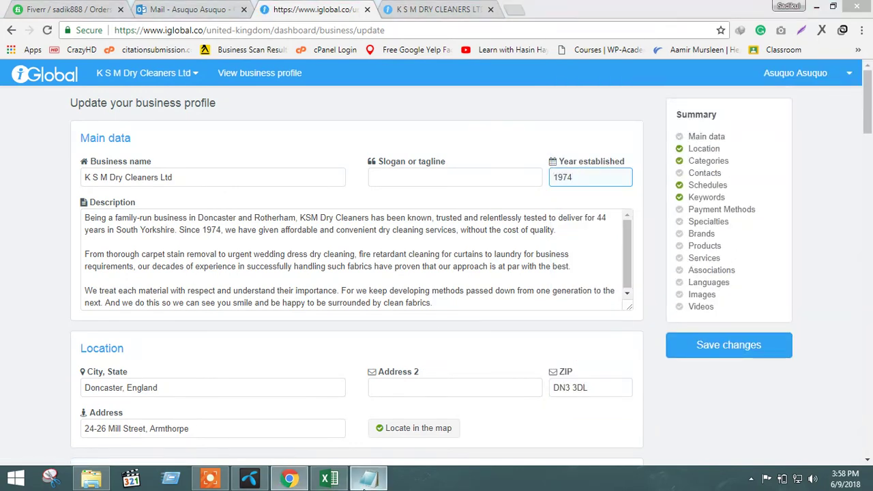
Copy the category from the Notepad notes into the slogan or tagline as "Dry Cleaning / Laundry Service".
click(368, 478)
scroll(644, 240, up, 7)
drag(631, 263, 630, 272)
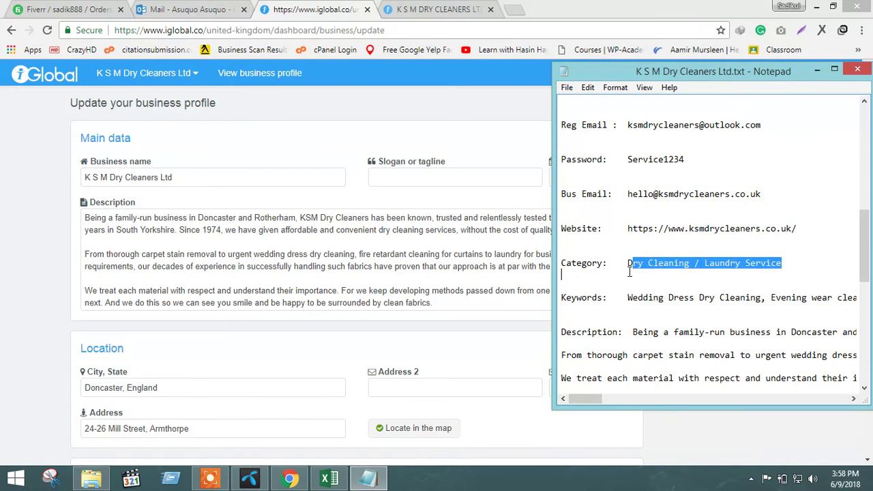
click(399, 174)
text(Dry Cleaning / Laundry Service)
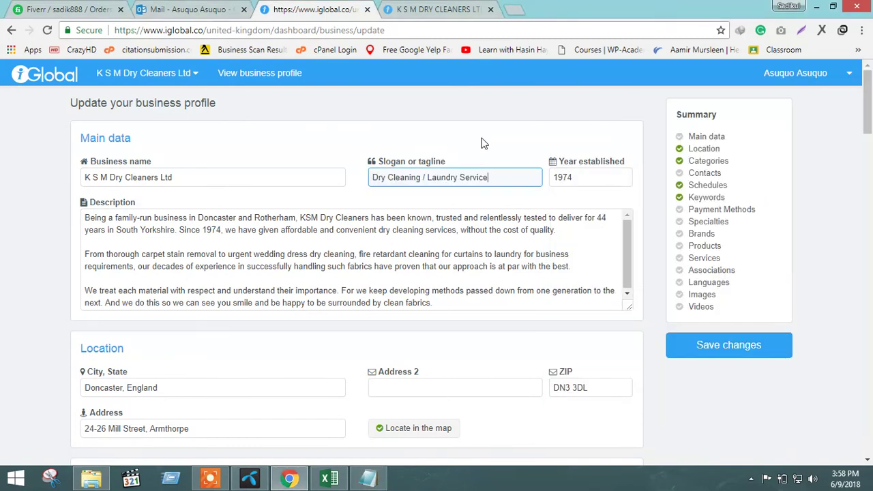
scroll(468, 179, down, 5)
scroll(362, 394, down, 5)
key(alt+Tab)
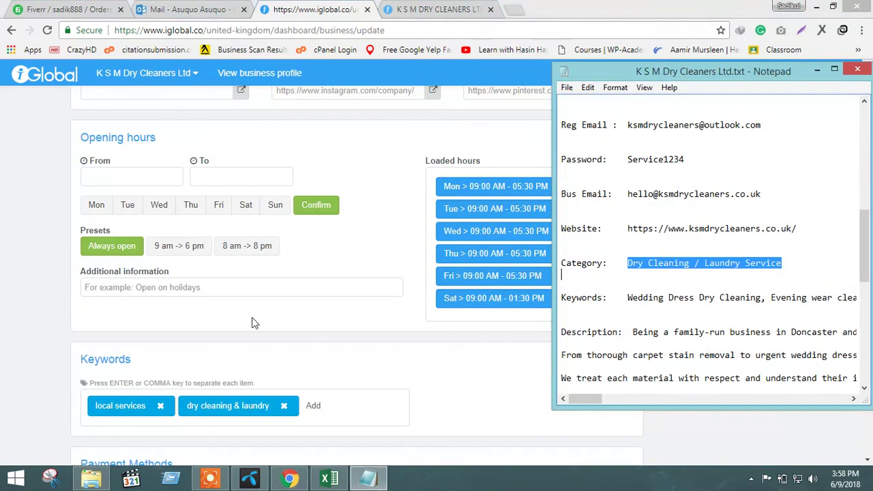
click(352, 215)
scroll(367, 182, up, 2)
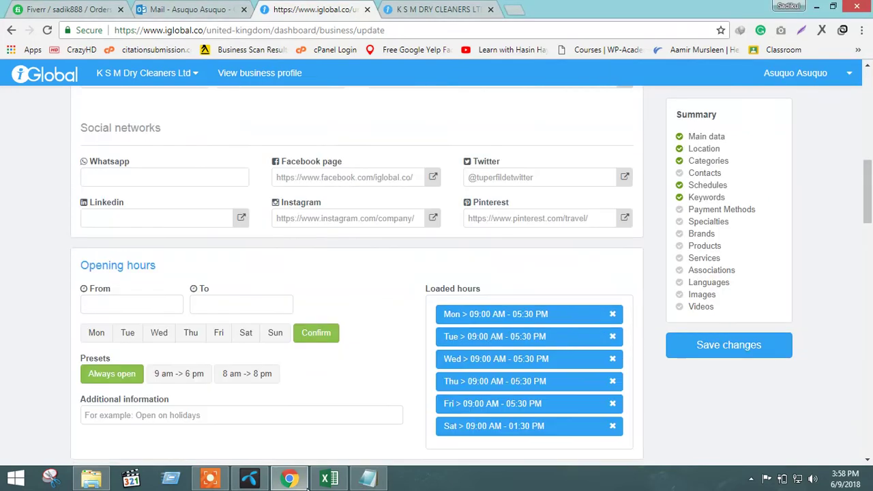
click(368, 477)
scroll(693, 298, down, 5)
scroll(693, 297, down, 6)
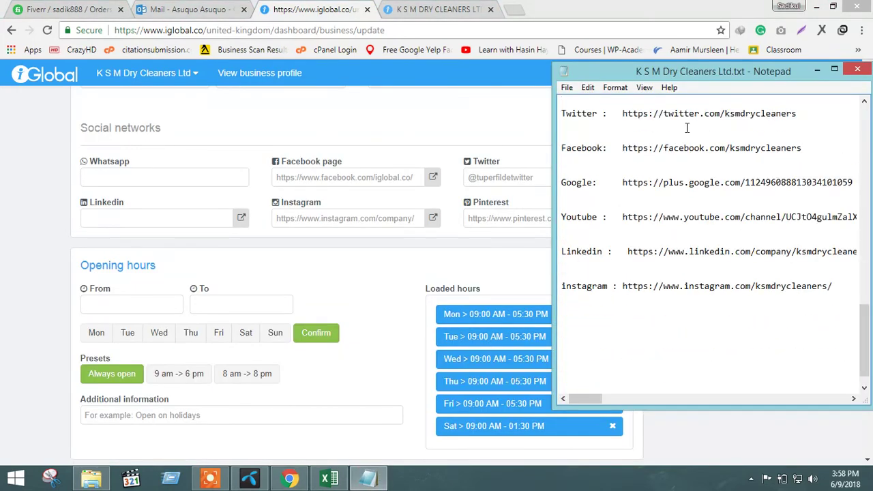
double_click(677, 148)
key(ctrl+c)
click(388, 178)
key(ctrl+v)
click(368, 477)
click(680, 286)
double_click(680, 285)
key(ctrl+c)
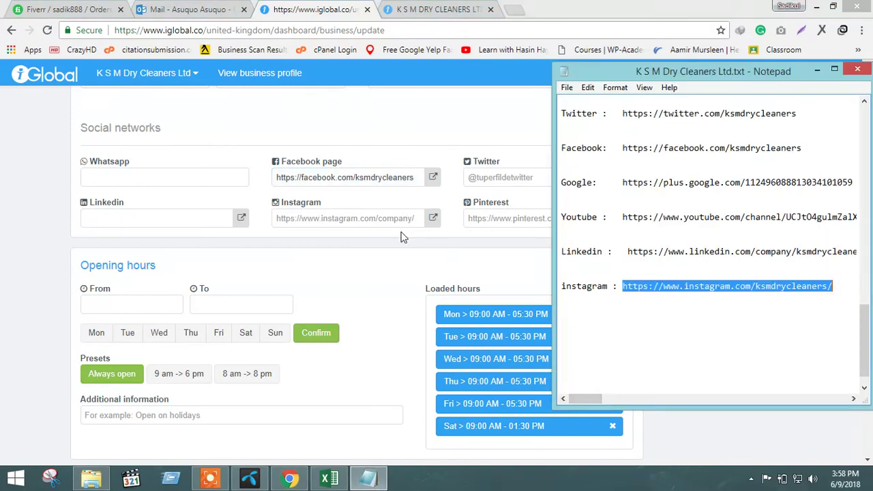
click(360, 217)
key(ctrl+v)
Copy the company's LinkedIn link from the Notepad notes into the Linkedin field of the social networks section.
click(368, 478)
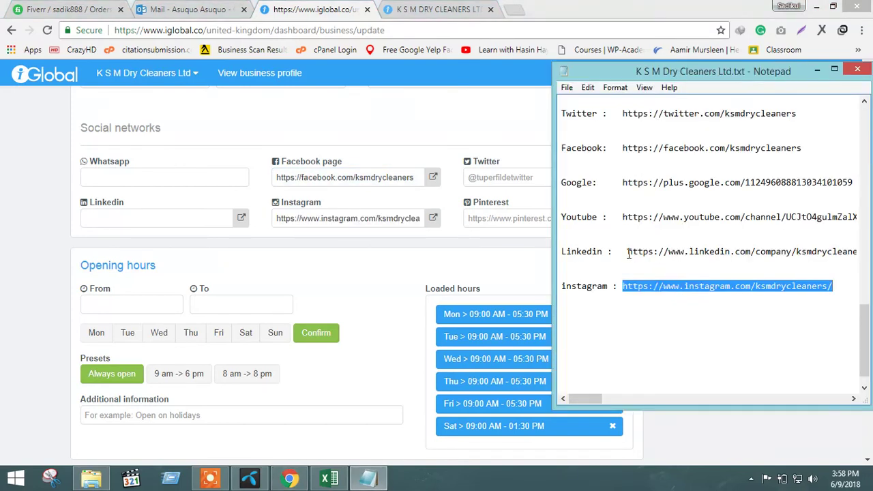
drag(629, 254, 629, 262)
click(130, 214)
key(ctrl+v)
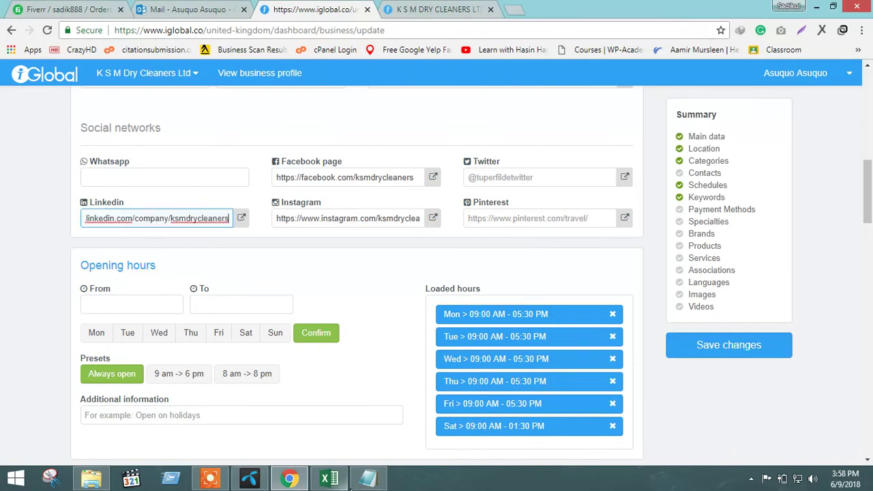
Copy only the handle ksmdrycleaners from the Twitter link in the Notepad notes into the Twitter field.
click(368, 477)
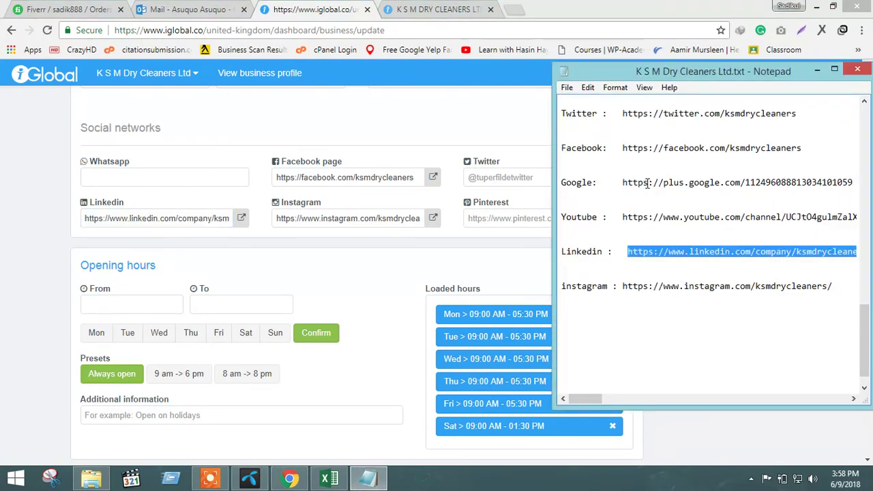
drag(725, 113, 566, 126)
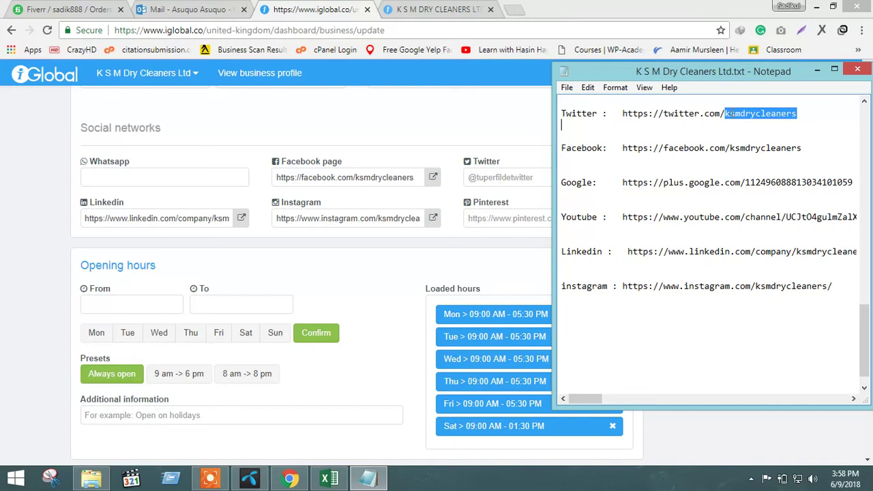
click(518, 184)
key(ctrl+v)
click(384, 244)
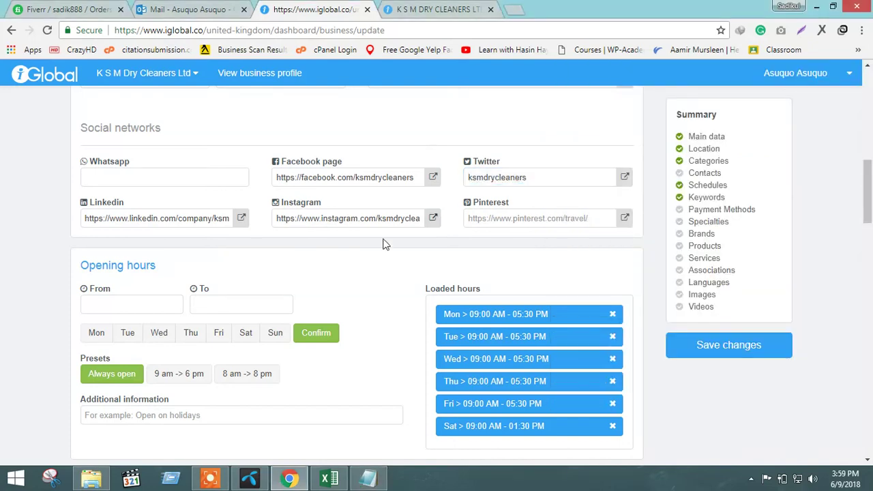
Copy the full keywords list, starting with Wedding Dress Dry Cleaning, from the Notepad notes and add it as the business's Specialties.
scroll(361, 246, down, 2)
scroll(361, 246, down, 6)
click(368, 478)
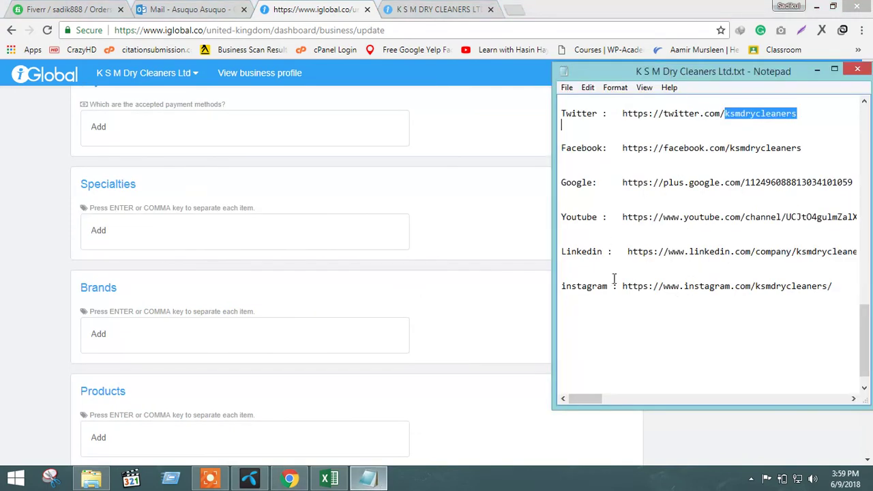
scroll(626, 197, up, 4)
scroll(628, 163, up, 3)
drag(624, 159, 625, 167)
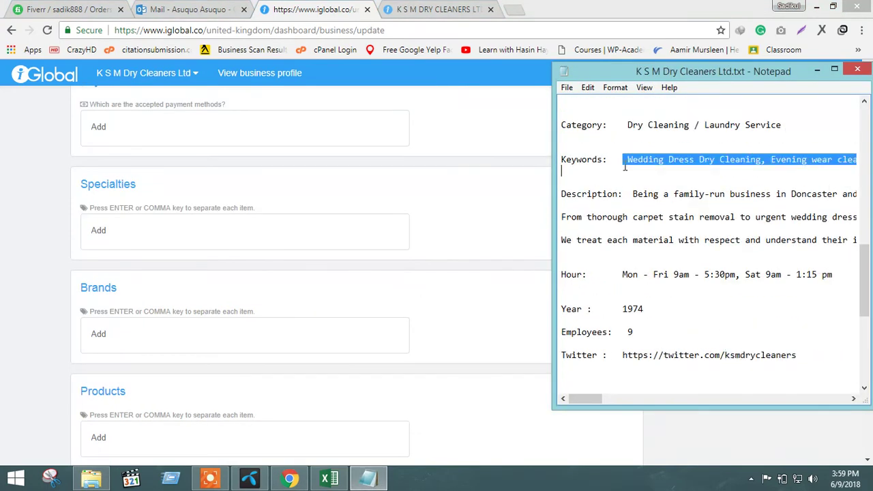
click(157, 232)
key(ctrl+v)
key(Return)
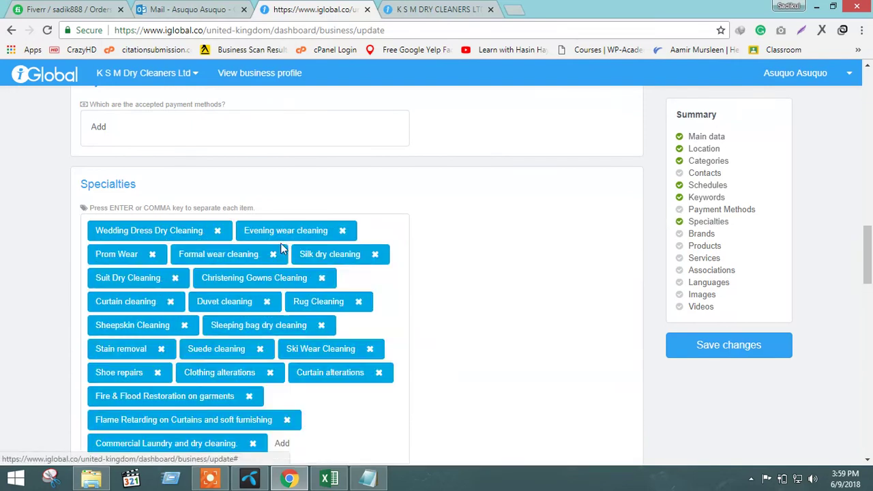
Add the copied keywords list, starting with Wedding Dress Dry Cleaning, as the business's Products and as its Services.
scroll(285, 239, down, 5)
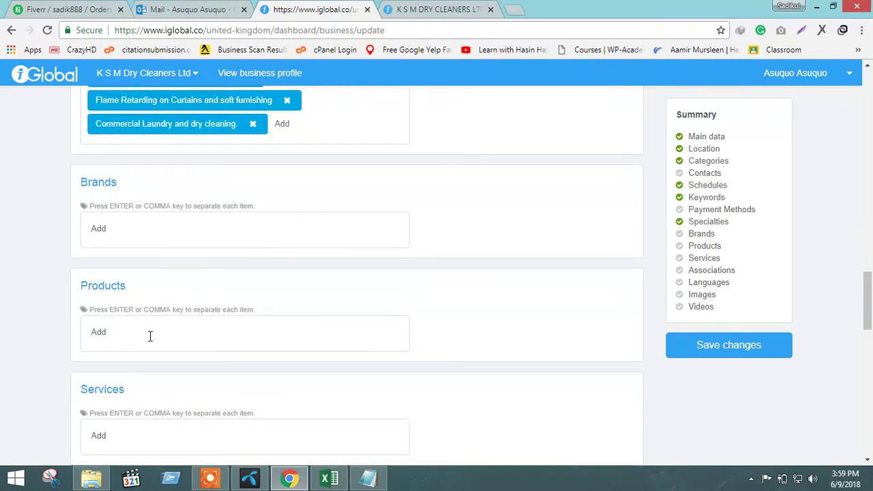
key(ctrl+v)
key(Return)
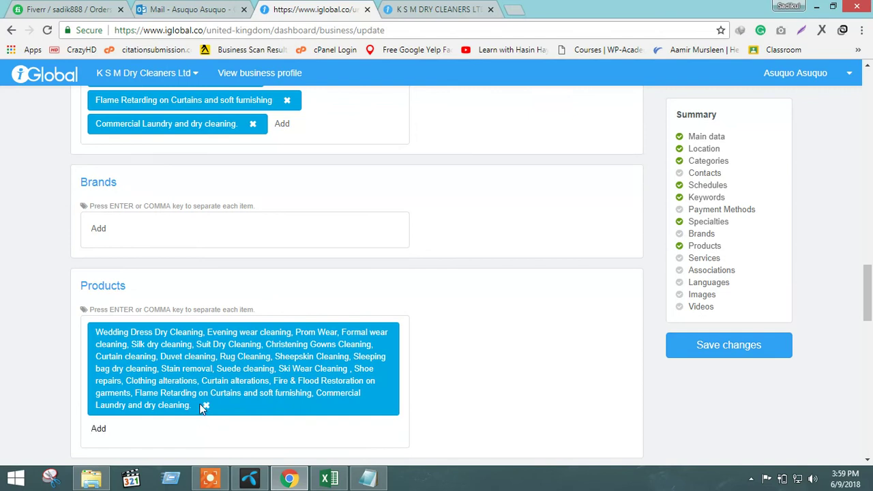
scroll(248, 380, down, 5)
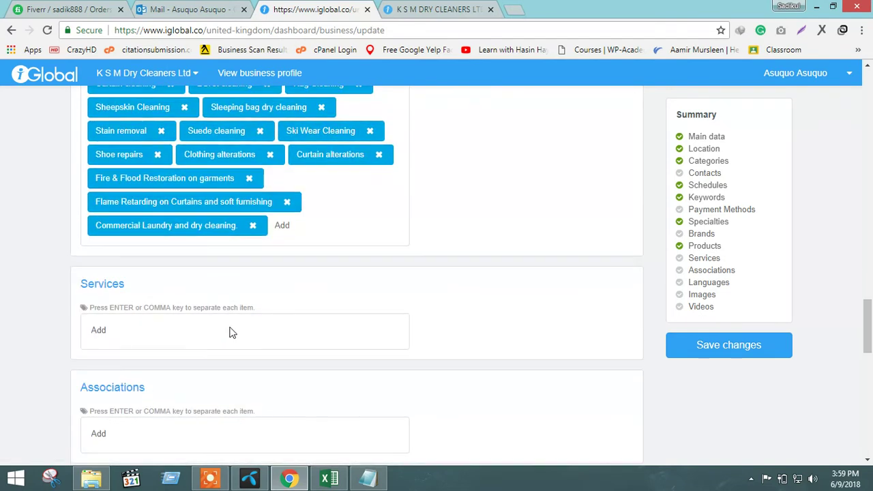
key(ctrl+v)
key(Return)
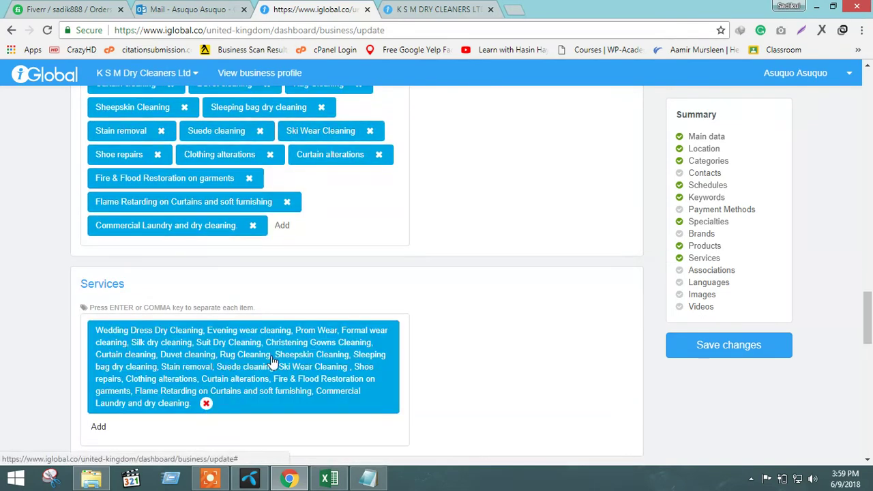
Save the changes to the business data and open the company's public business profile.
scroll(412, 329, down, 3)
click(740, 345)
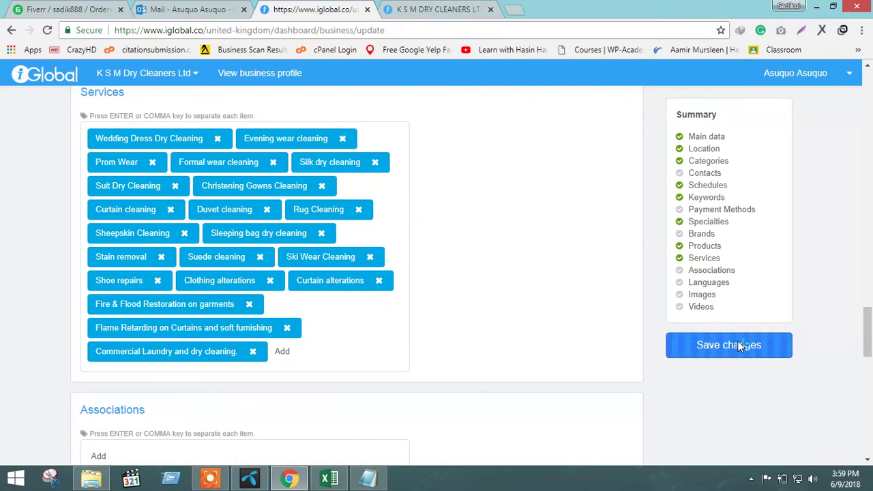
click(265, 73)
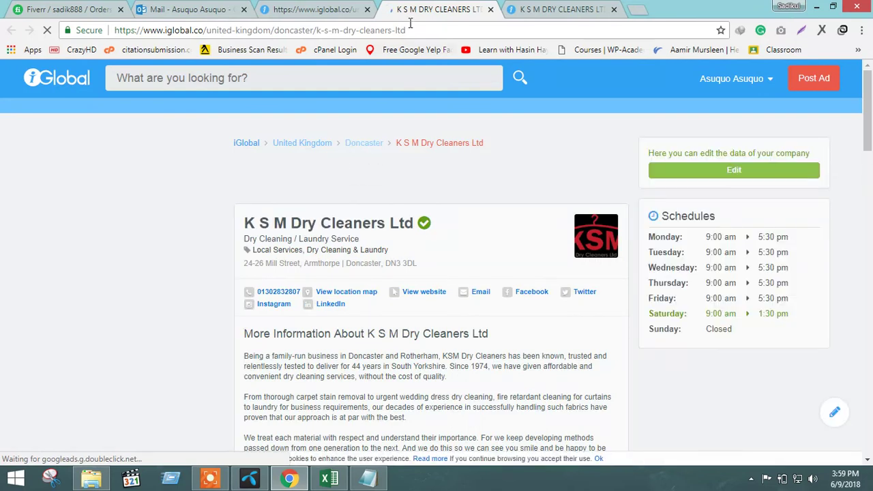
Copy the public profile's URL into cell B60 of the K S M Dry Cleaners Ltd.xlsx workbook in Excel, beside the iglobal.co entry.
click(410, 30)
key(ctrl+c)
click(330, 479)
key(ctrl+v)
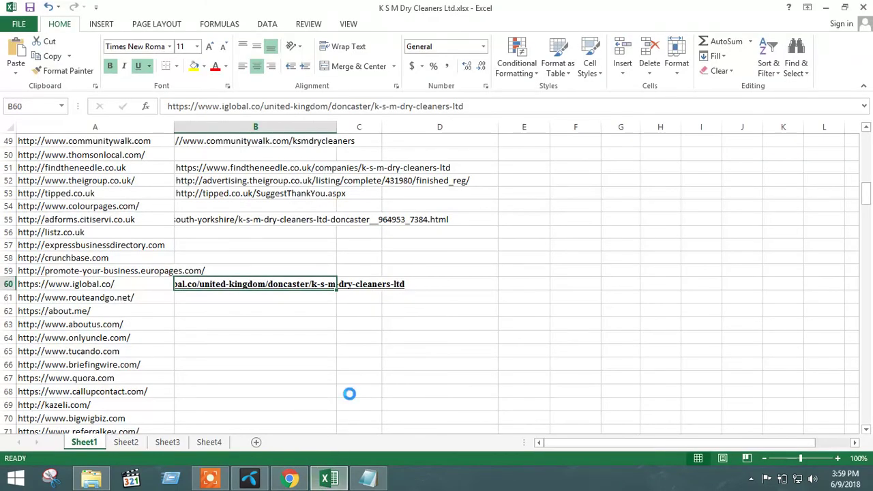
Switch back to the business profile in Chrome and sign out of the iGlobal account.
click(290, 479)
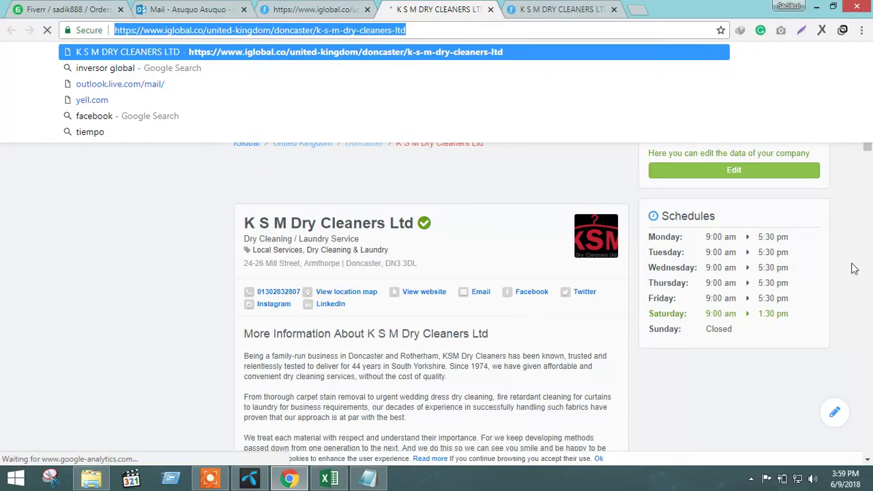
click(856, 242)
mouse_move(737, 80)
click(726, 168)
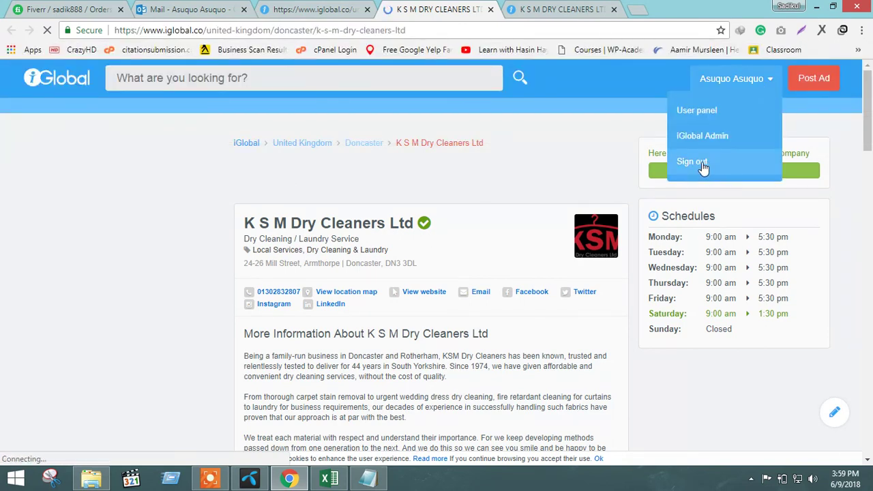
mouse_move(529, 462)
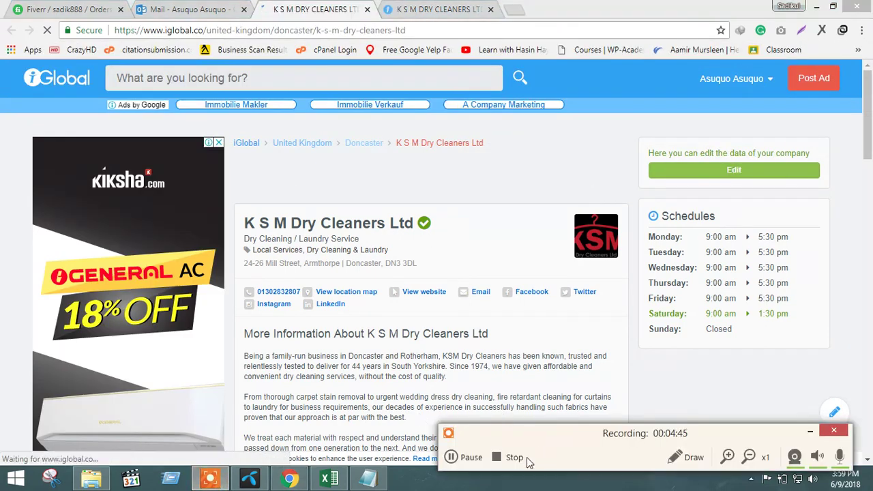